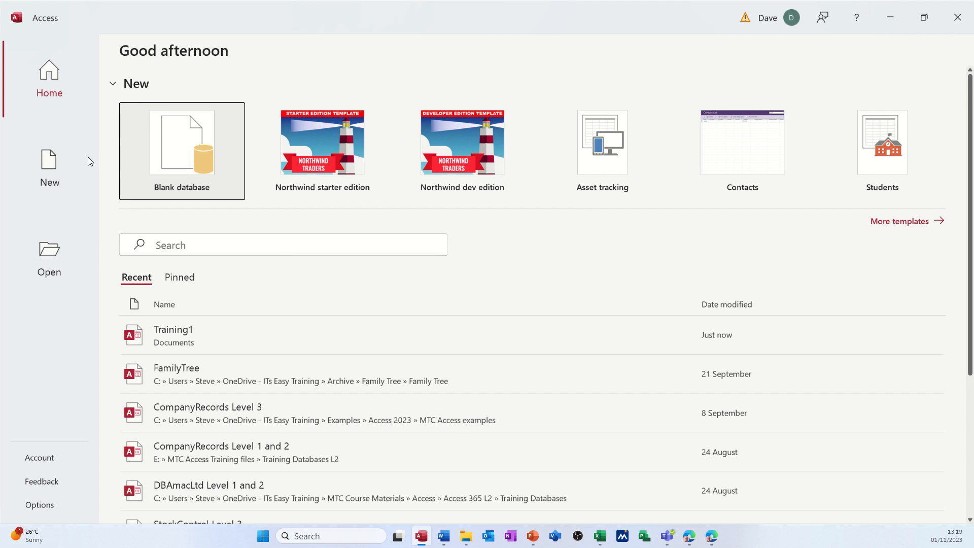
# Create a new blank database named HR.
pyautogui.click(184, 152)
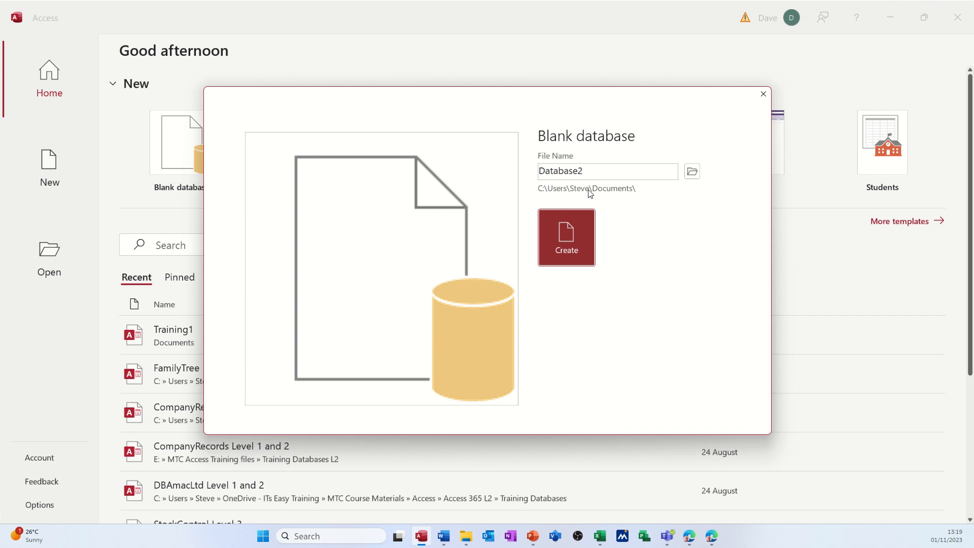
pyautogui.doubleClick(593, 168)
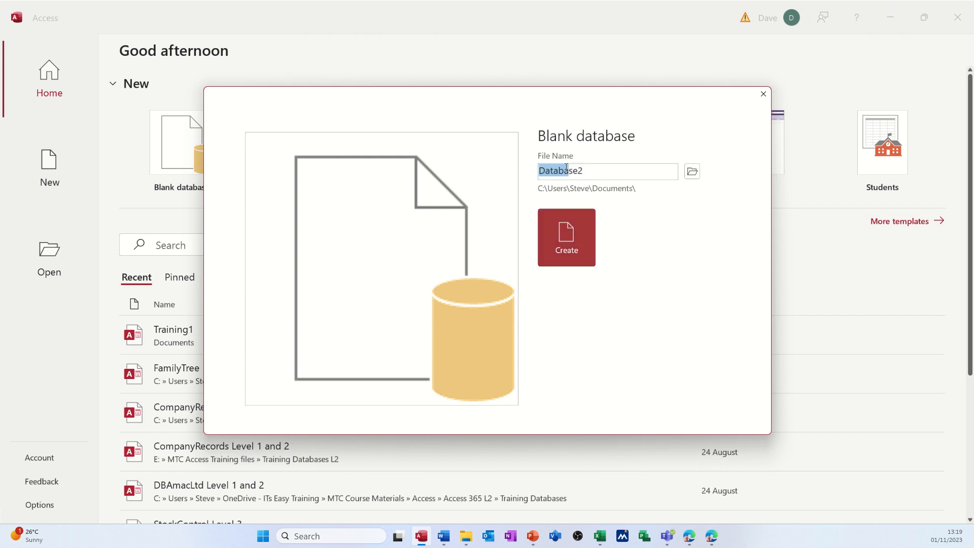
pyautogui.write('HR')
pyautogui.click(566, 234)
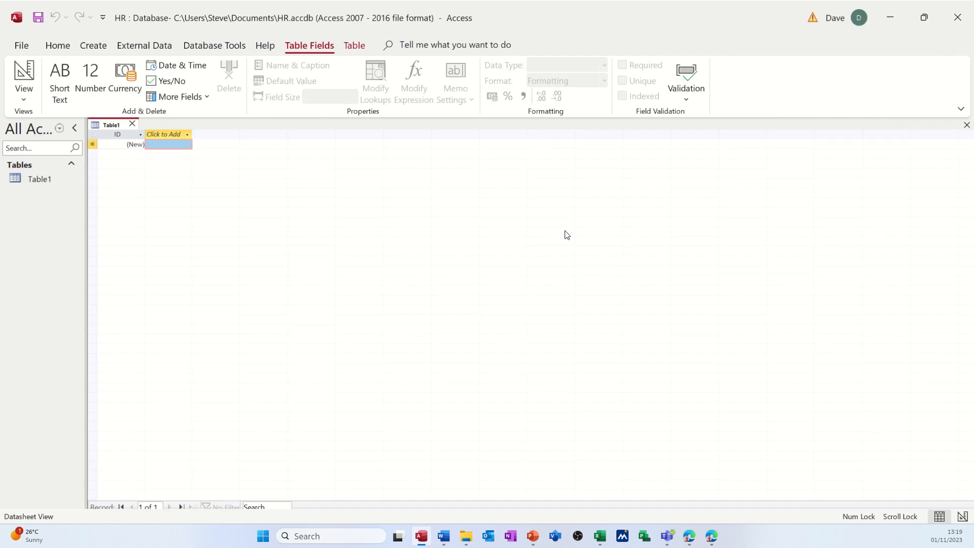
# Close the default empty table and start a new blank table in Design view.
pyautogui.click(133, 124)
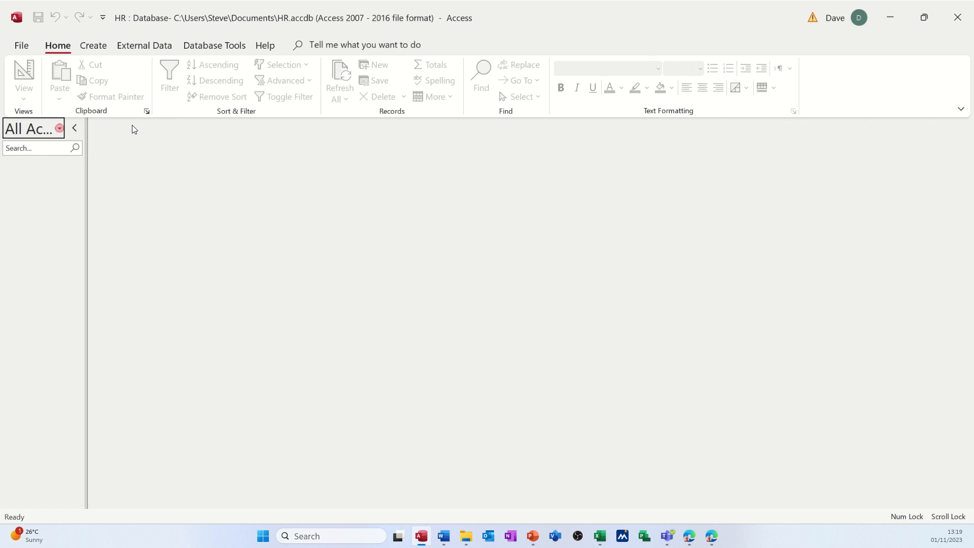
pyautogui.click(93, 50)
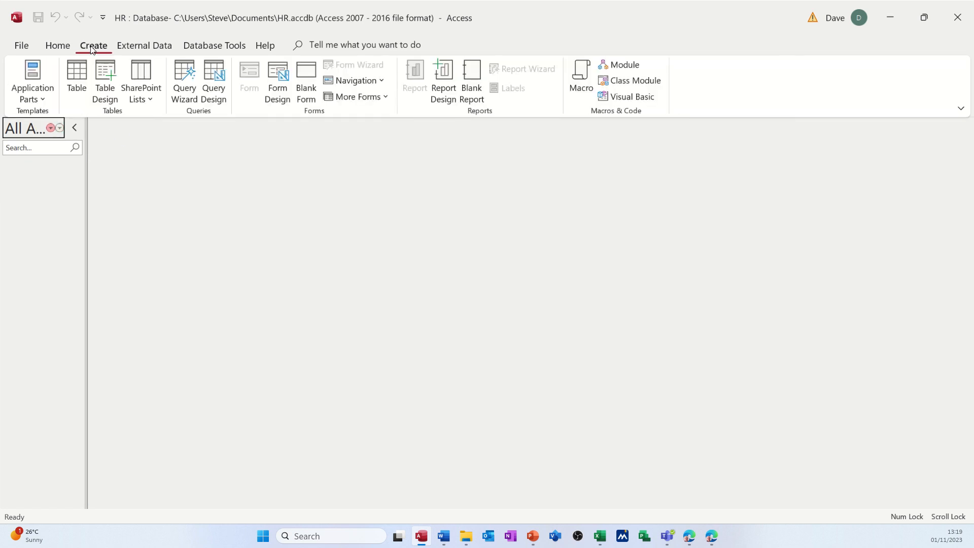
pyautogui.click(103, 75)
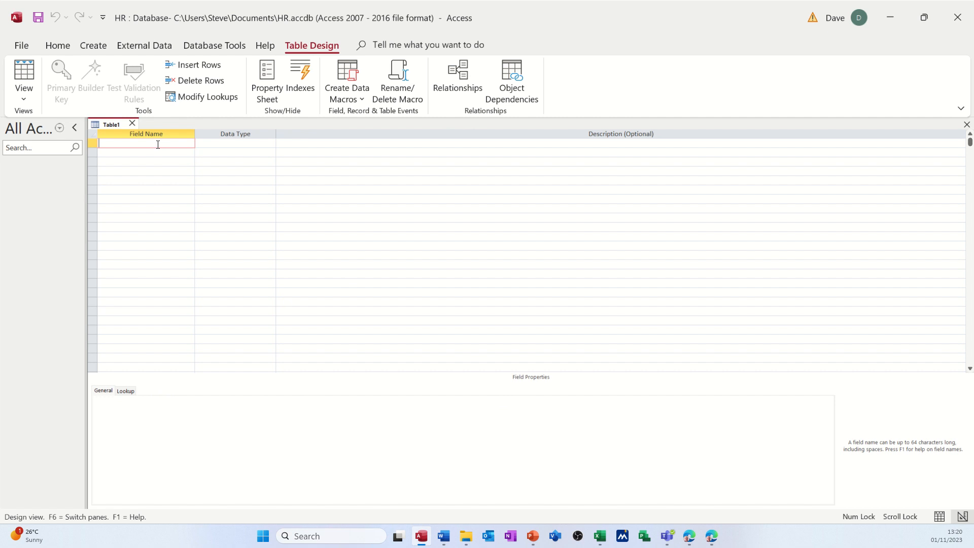
# Add a StaffID field in the first row with the AutoNumber data type.
pyautogui.write('StaffID')
pyautogui.press('Tab')
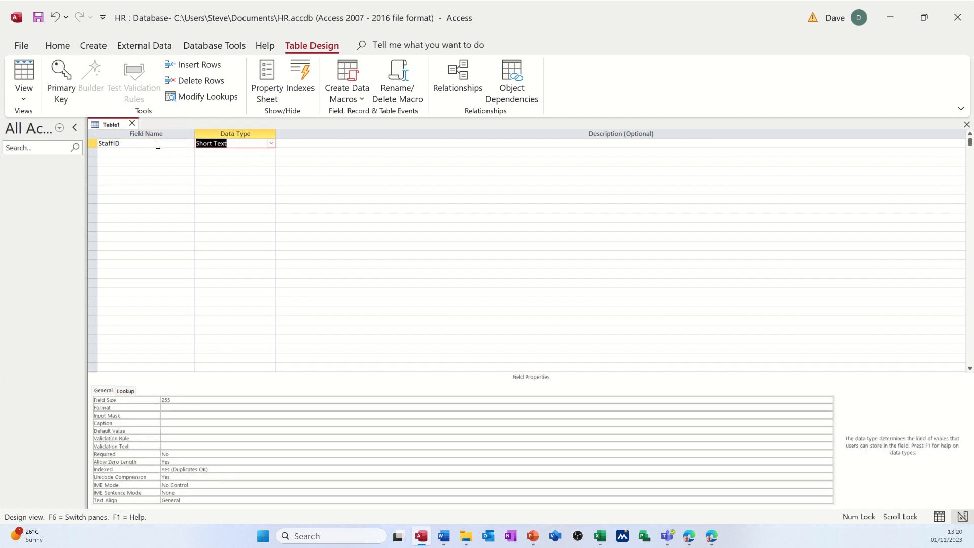
pyautogui.click(271, 144)
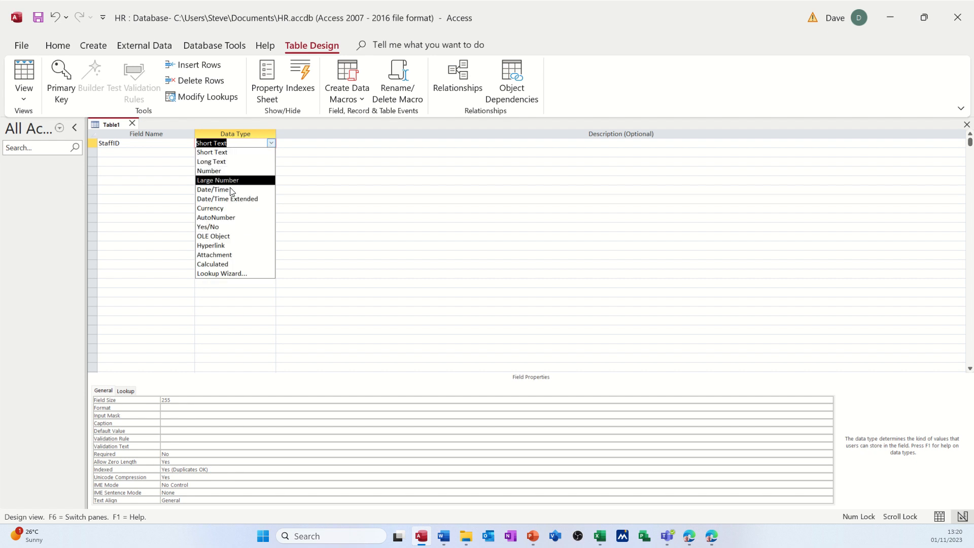
pyautogui.click(233, 218)
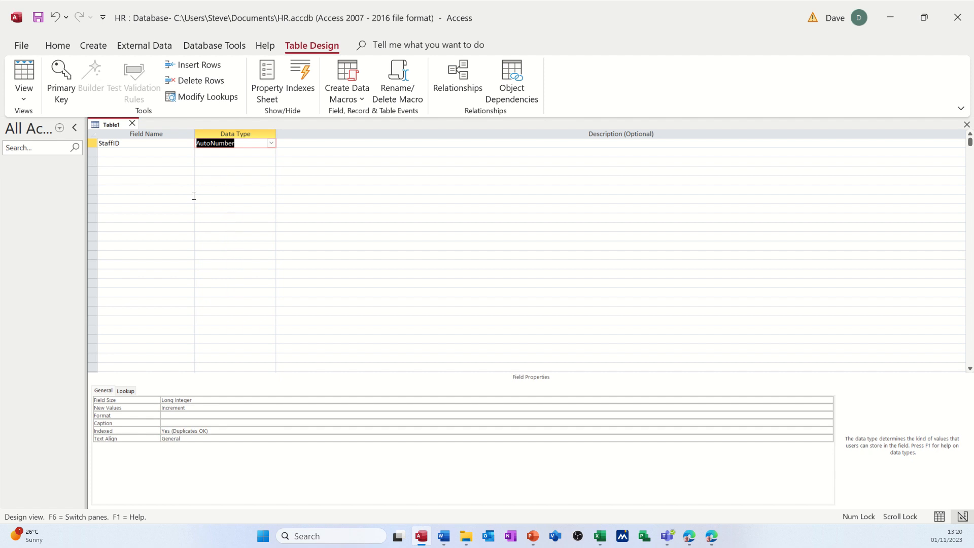
# Leave one row blank below StaffID and add FirstName and Surname as Short Text fields.
pyautogui.click(140, 161)
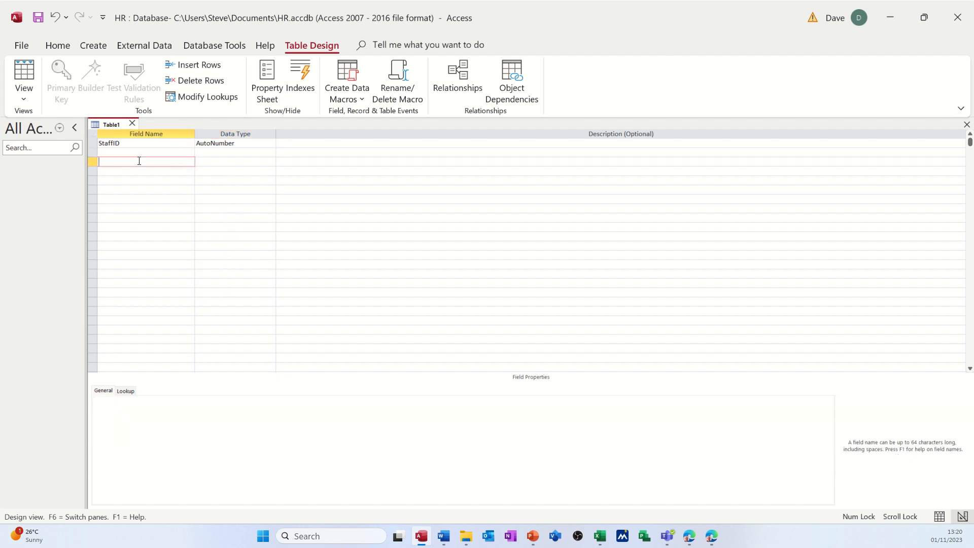
pyautogui.write('FirstName')
pyautogui.press('Down')
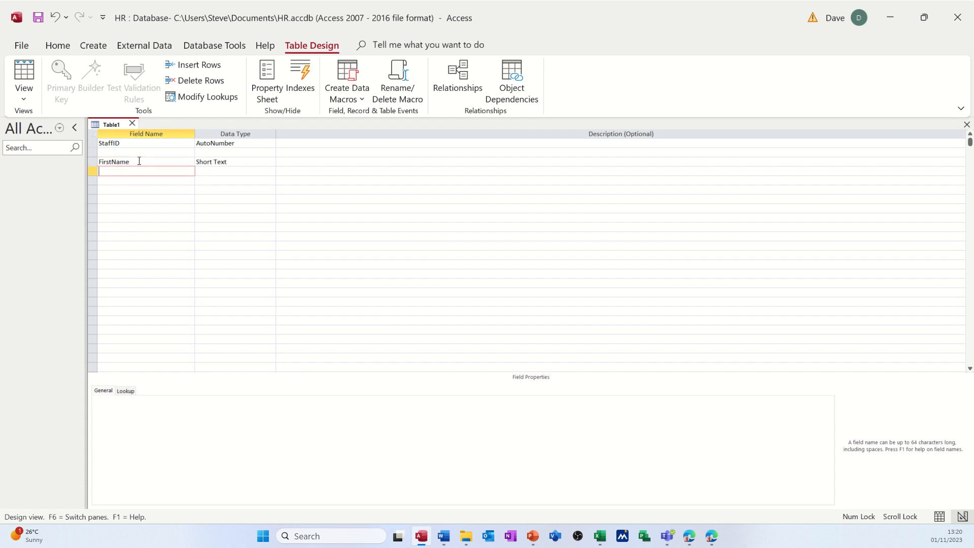
pyautogui.write('Surname')
pyautogui.press('Down')
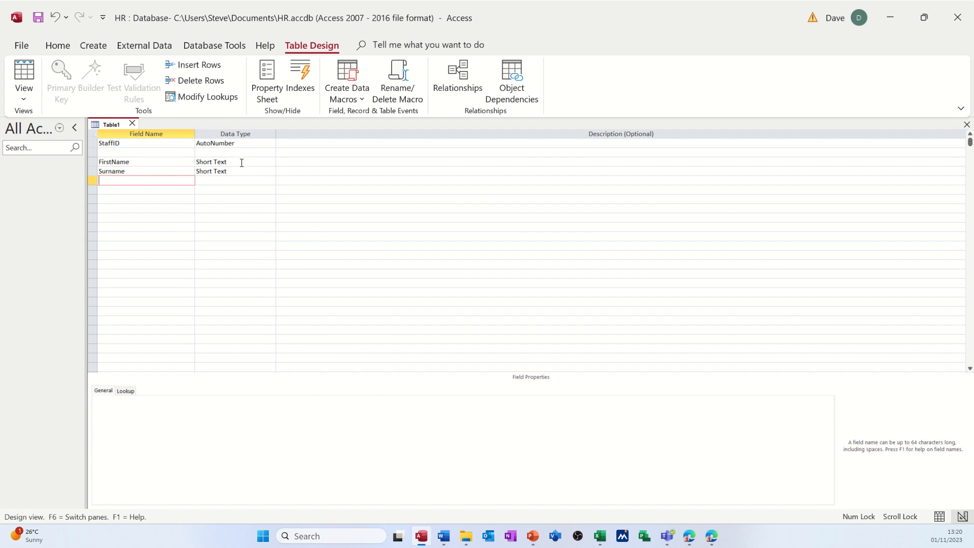
# Add an Address field with the Short Text data type below Surname.
pyautogui.click(241, 161)
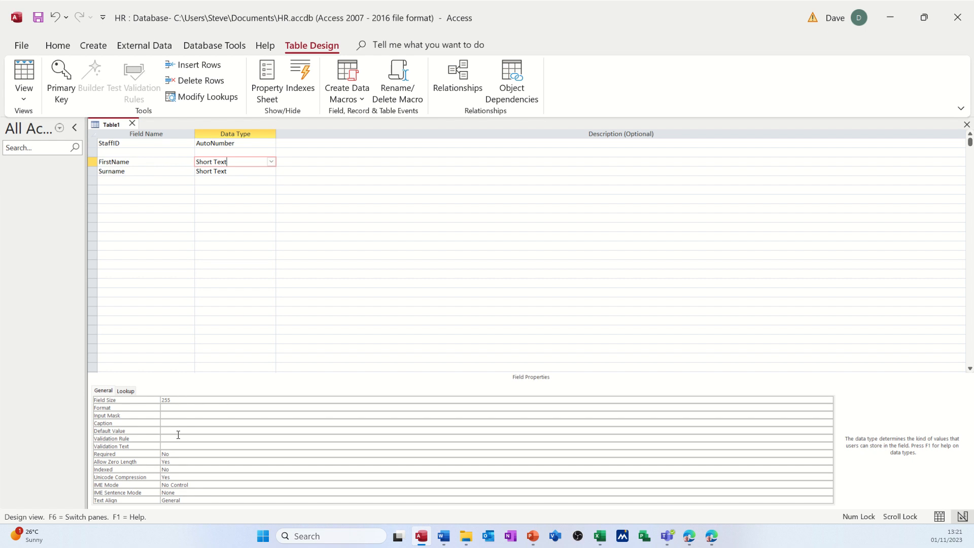
pyautogui.click(135, 181)
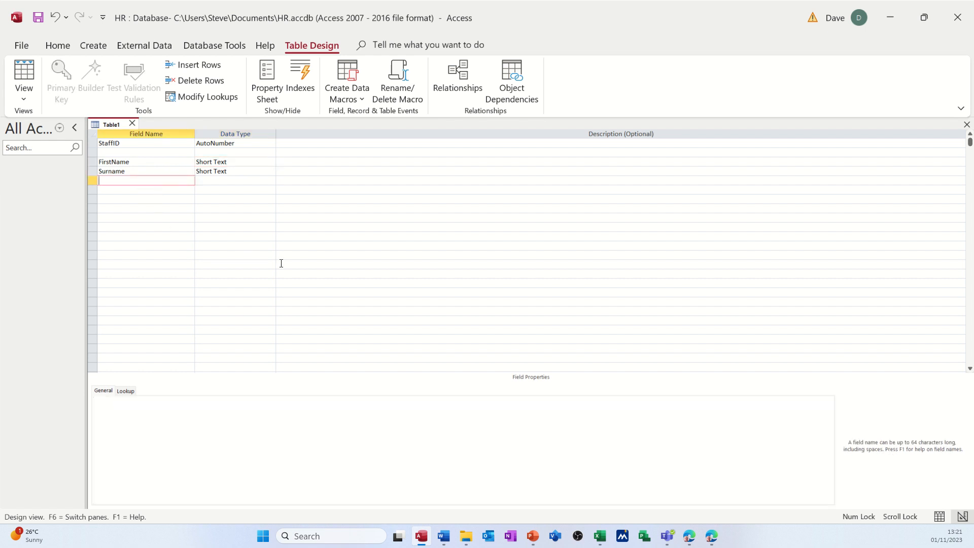
pyautogui.write('Adress')
pyautogui.press('BackSpace')
pyautogui.press('BackSpace')
pyautogui.press('BackSpace')
pyautogui.write('dress')
pyautogui.press('Return')
pyautogui.press('Return')
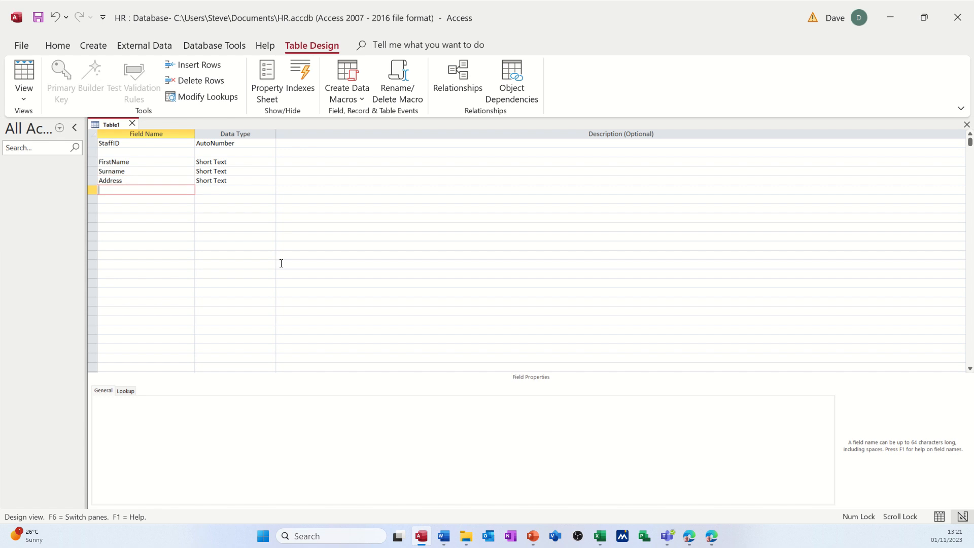
# Add City and PosCode as Short Text fields below Address.
pyautogui.write('City')
pyautogui.press('Return')
pyautogui.press('Return')
pyautogui.press('Return')
pyautogui.write('Pos')
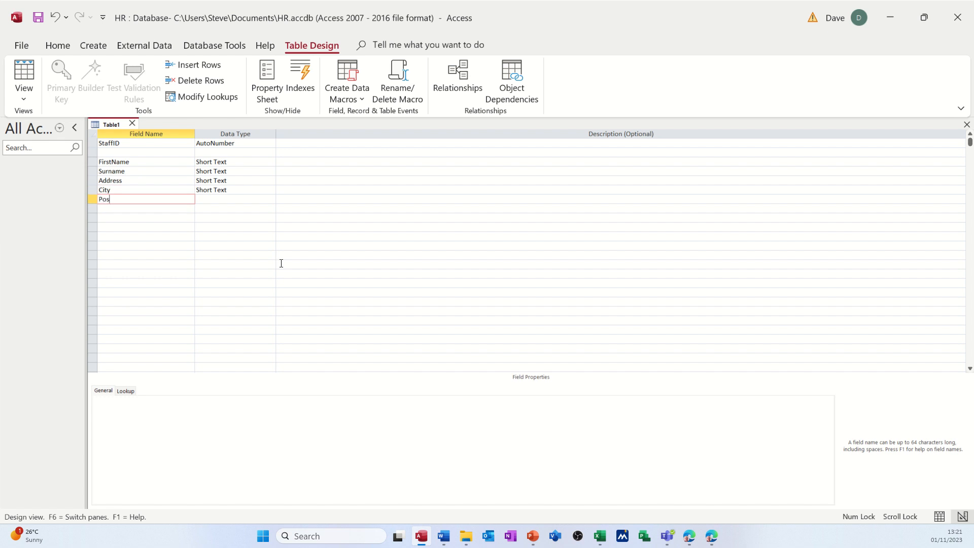
pyautogui.write('Code')
pyautogui.press('Return')
pyautogui.press('Return')
pyautogui.press('Return')
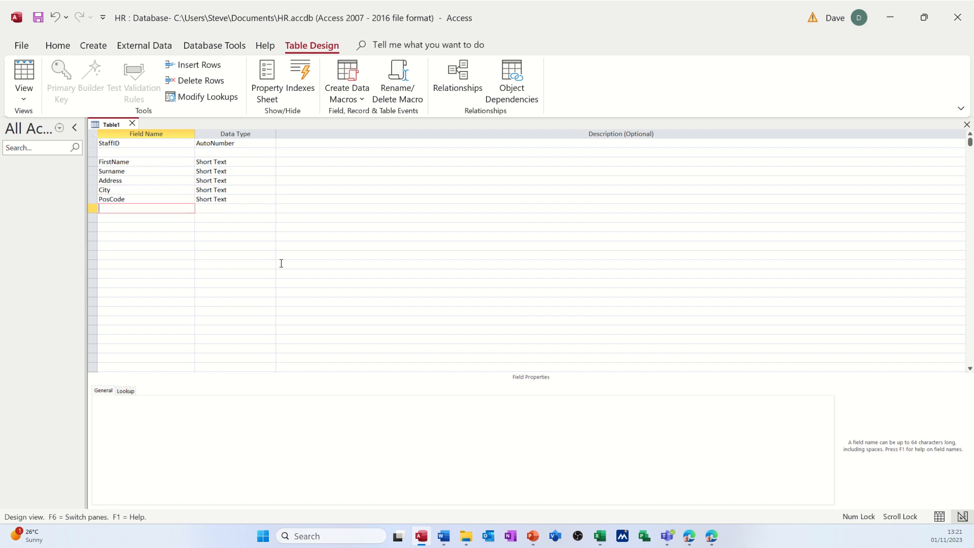
# Set the field size of FirstName to 25 and of Surname to 50.
pyautogui.click(236, 162)
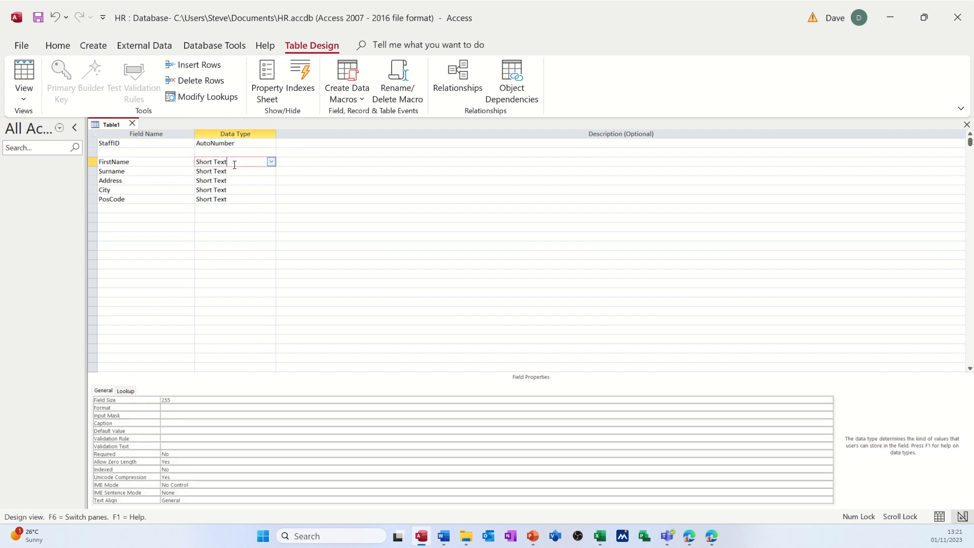
pyautogui.click(179, 400)
pyautogui.doubleClick(179, 401)
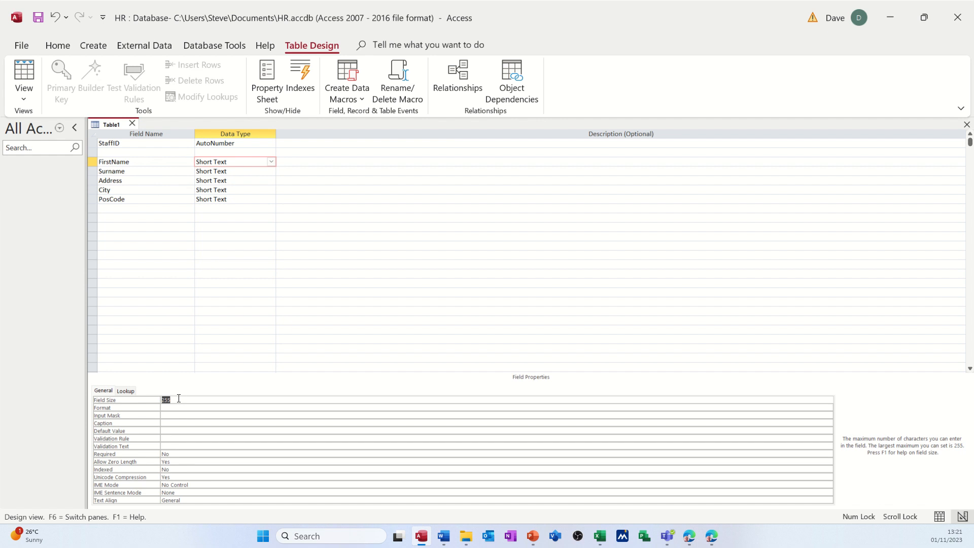
pyautogui.write('25')
pyautogui.click(241, 171)
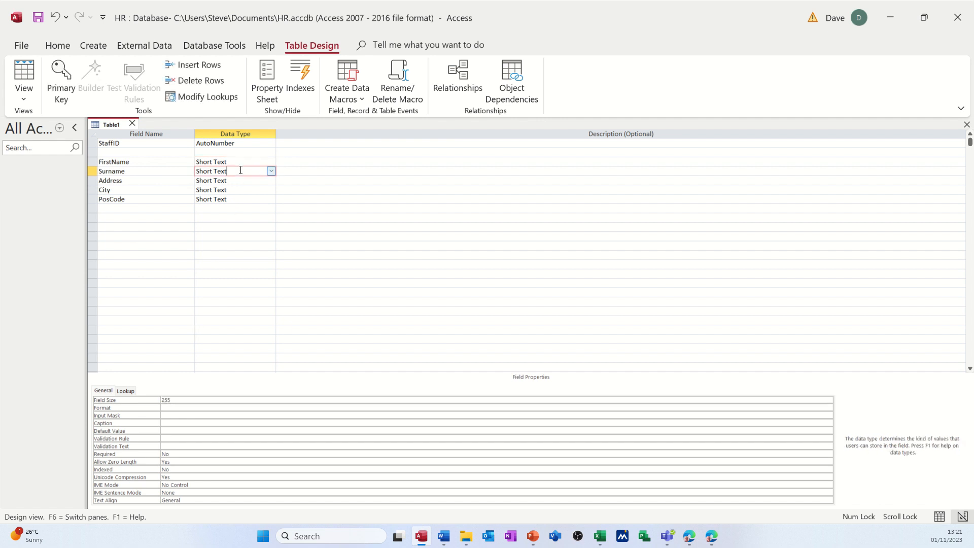
pyautogui.click(183, 402)
pyautogui.doubleClick(166, 400)
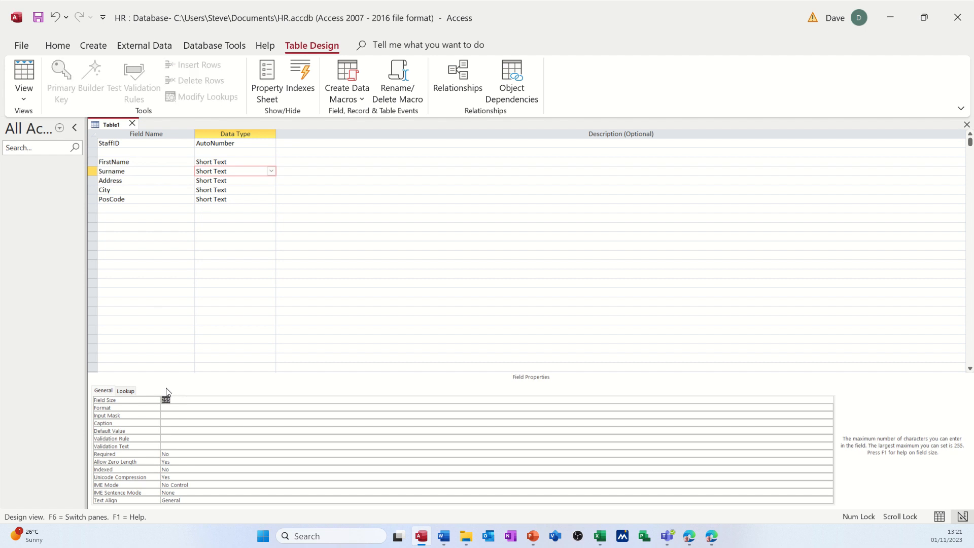
pyautogui.write('50')
# Set the field size of Address to 100 and of City to 50.
pyautogui.click(135, 181)
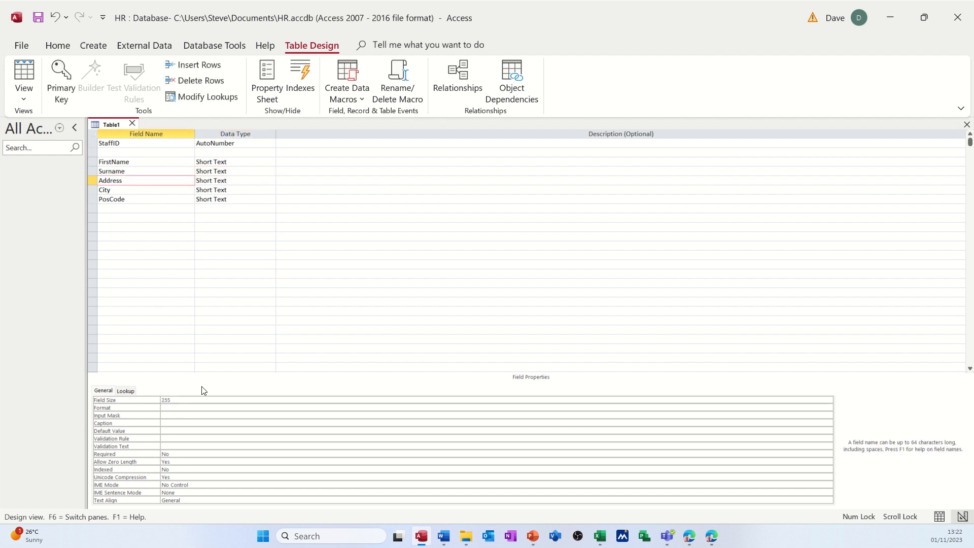
pyautogui.click(170, 399)
pyautogui.doubleClick(169, 400)
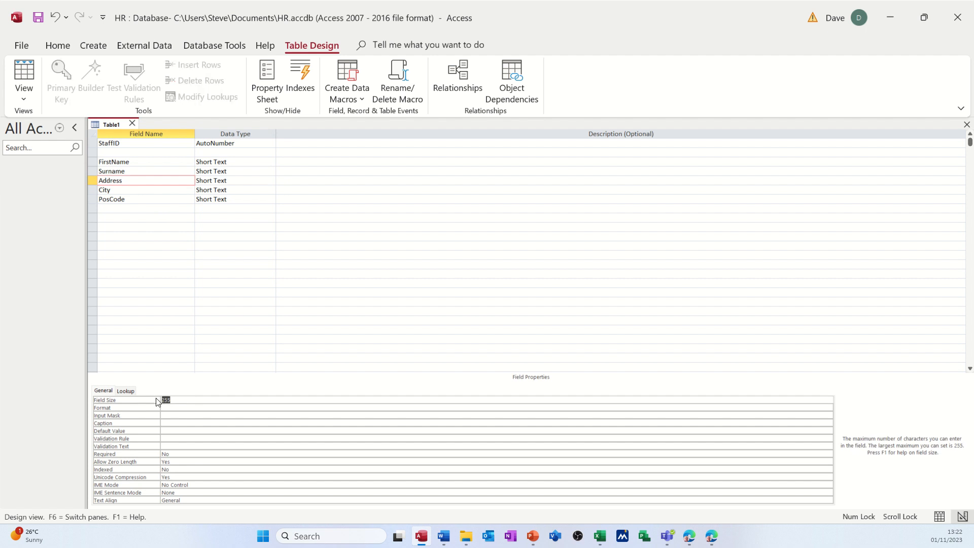
pyautogui.write('100')
pyautogui.click(152, 190)
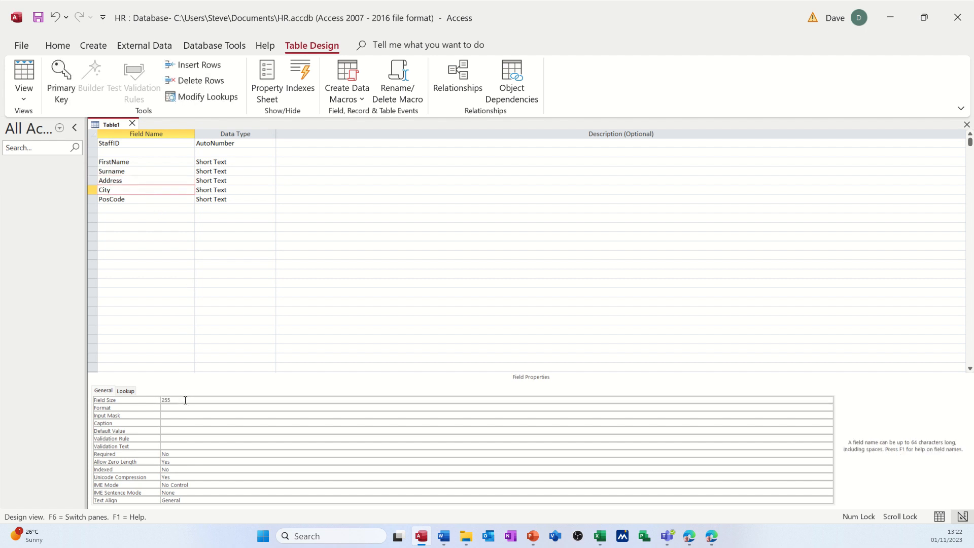
pyautogui.click(162, 400)
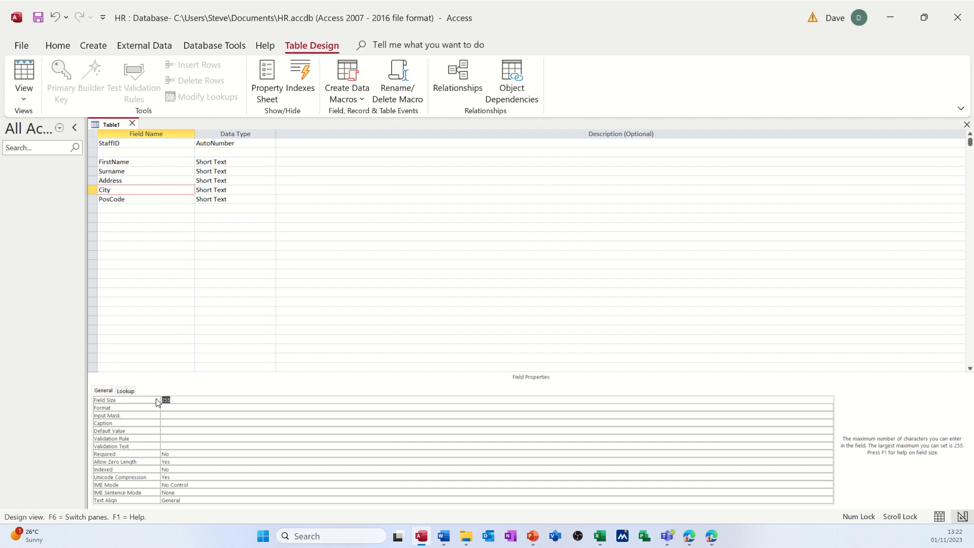
pyautogui.write('50')
# Limit the PosCode field to a field size of 10 and check the property.
pyautogui.click(140, 199)
pyautogui.click(160, 400)
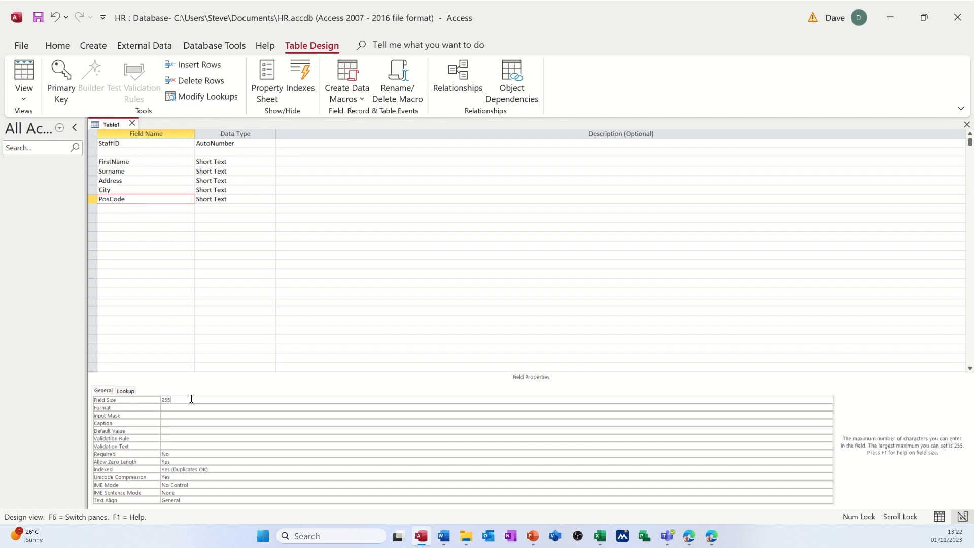
pyautogui.write('10')
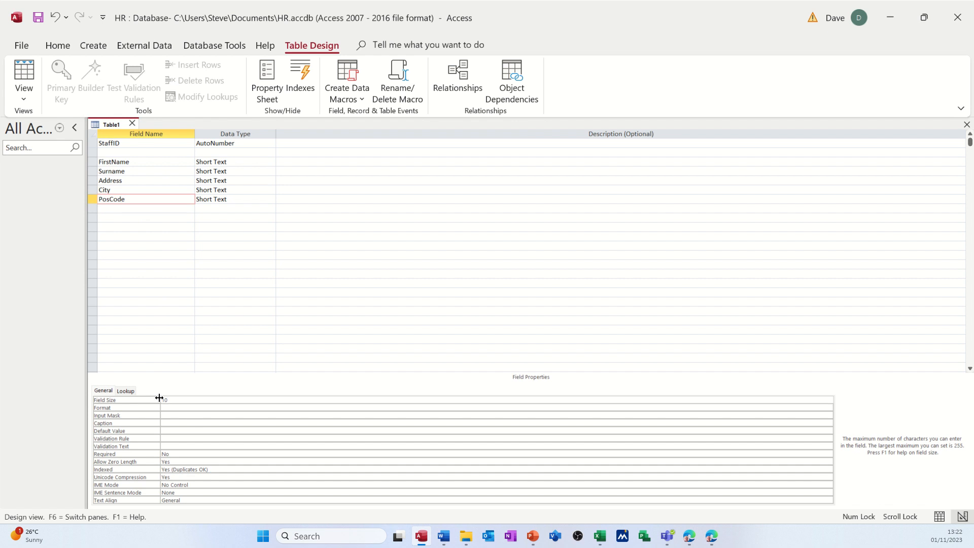
pyautogui.click(147, 209)
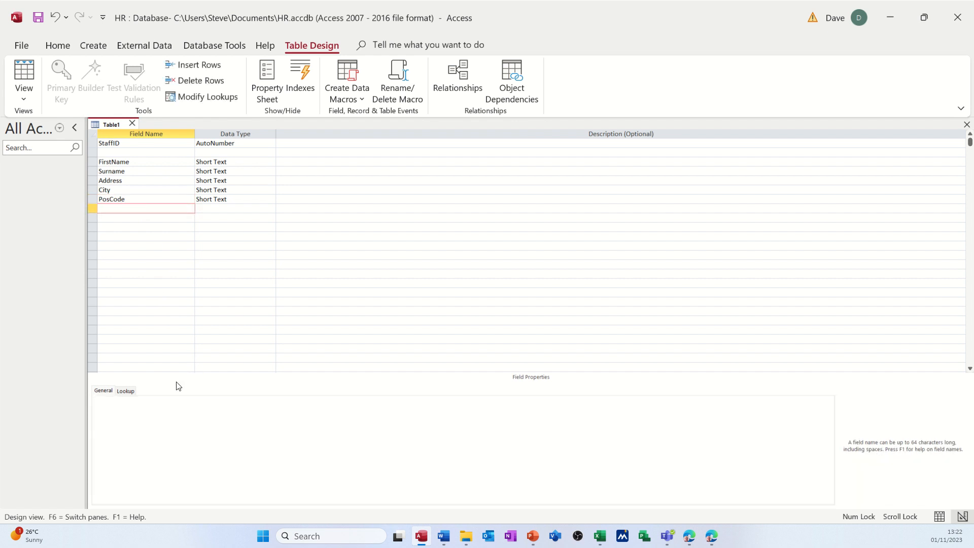
pyautogui.click(150, 200)
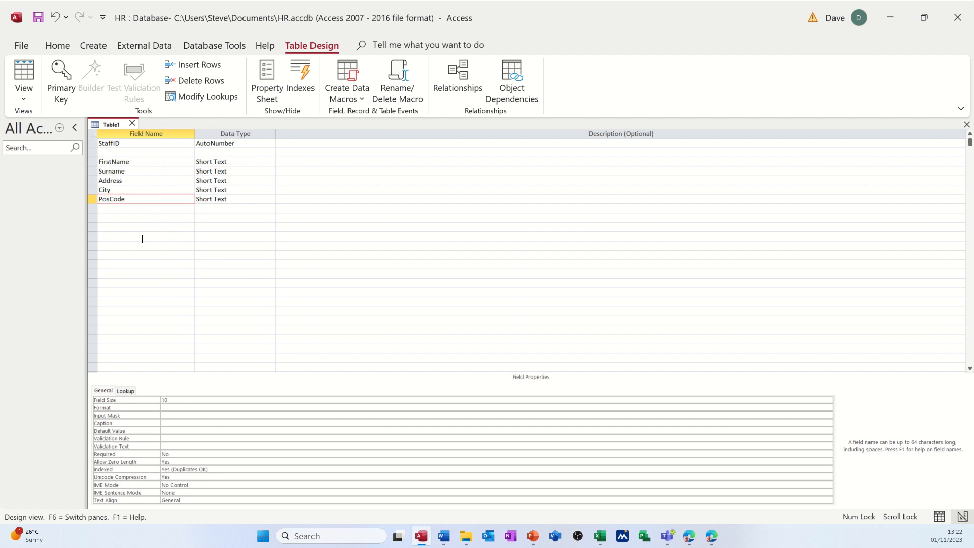
# Add a DateJoined field below PosCode with the Date/Time data type.
pyautogui.click(125, 209)
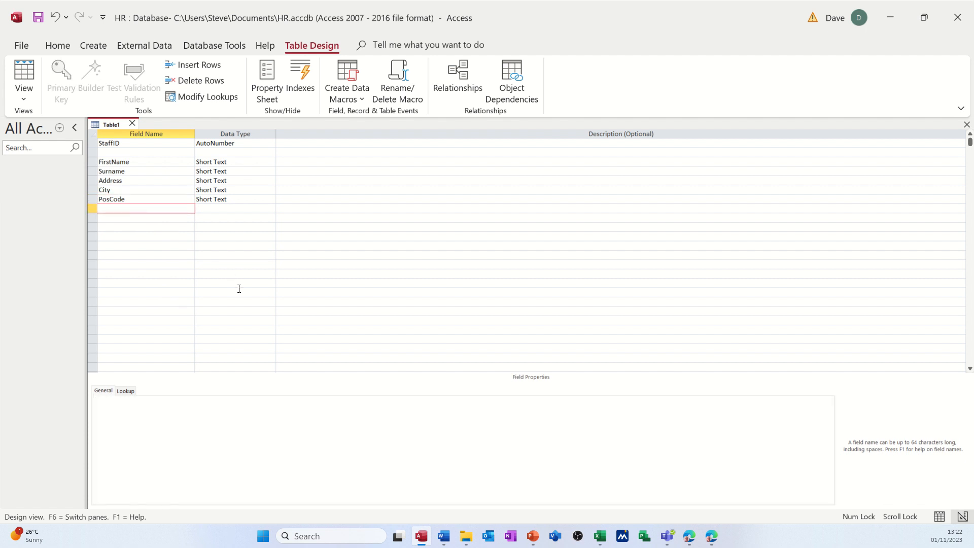
pyautogui.write('DateJoined')
pyautogui.press('Tab')
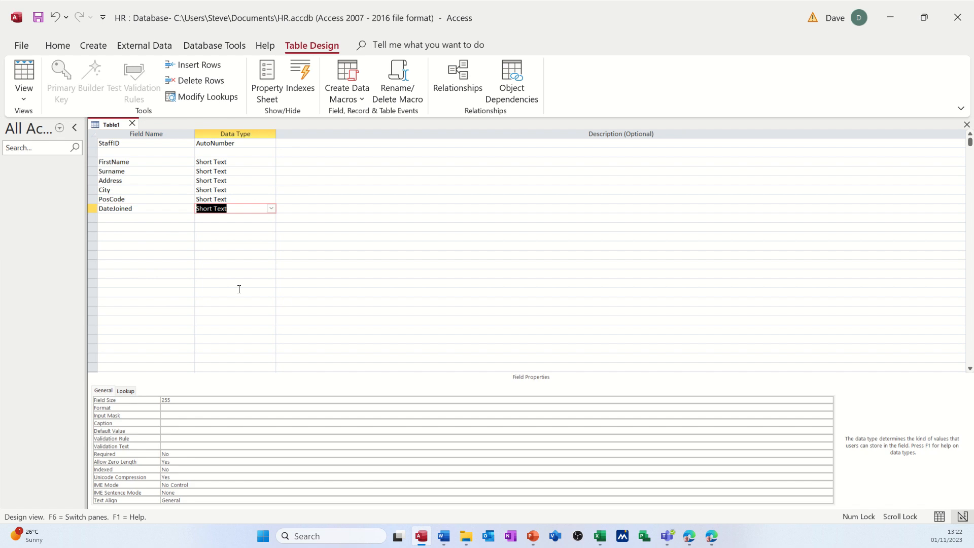
pyautogui.click(271, 208)
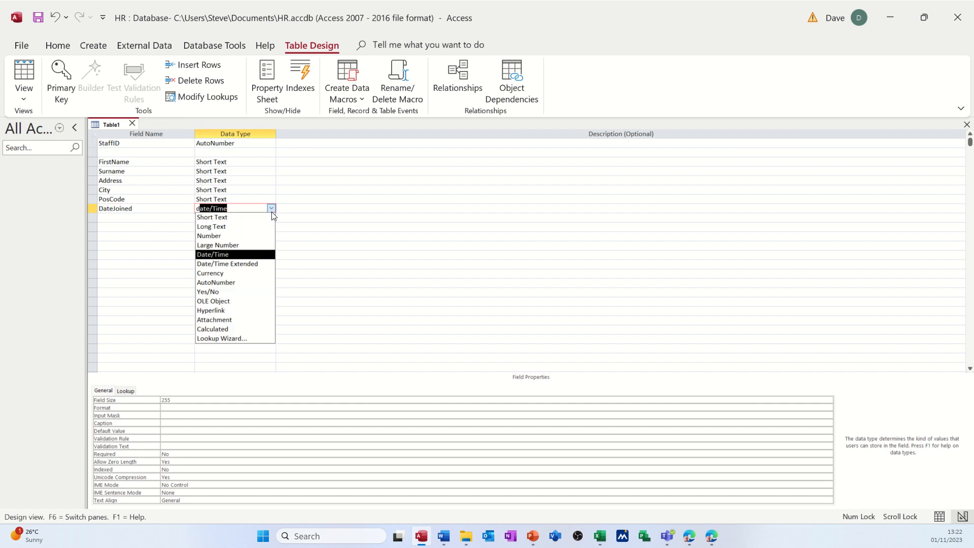
pyautogui.click(229, 255)
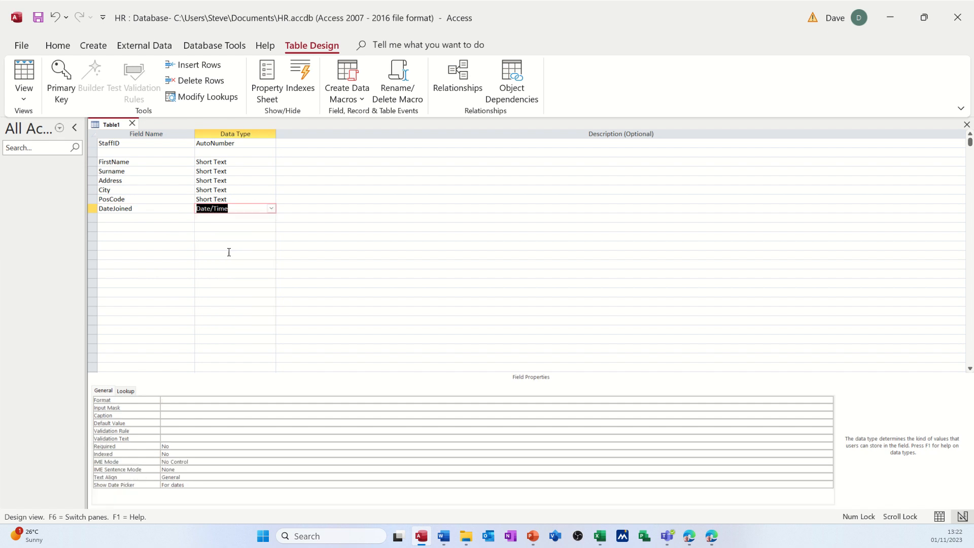
pyautogui.click(161, 210)
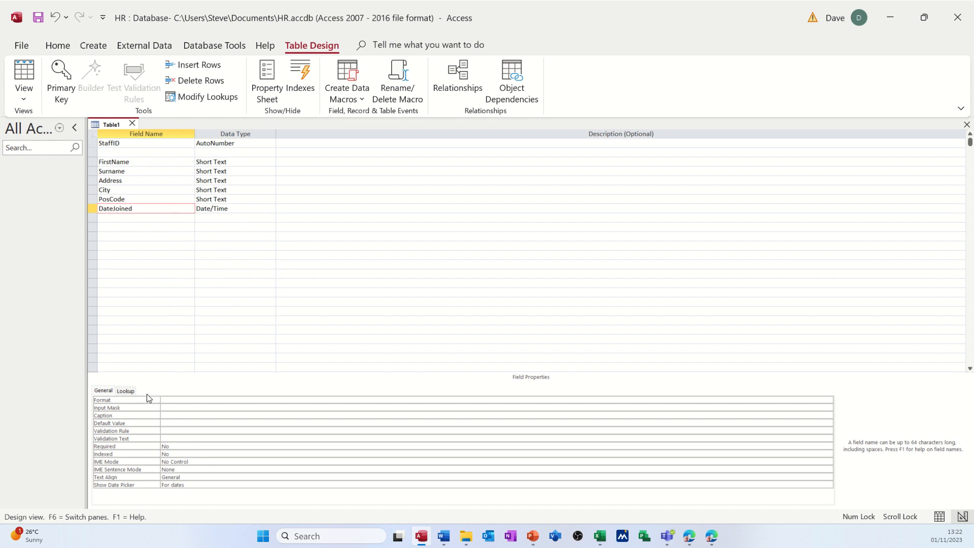
# Save the table as TblStaffDetails without letting Access create a primary key.
pyautogui.click(176, 409)
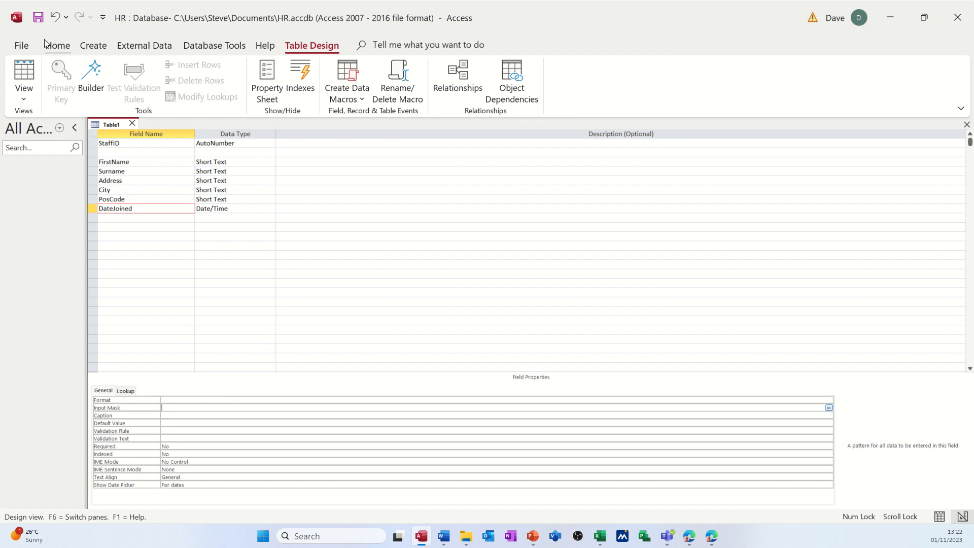
pyautogui.click(39, 19)
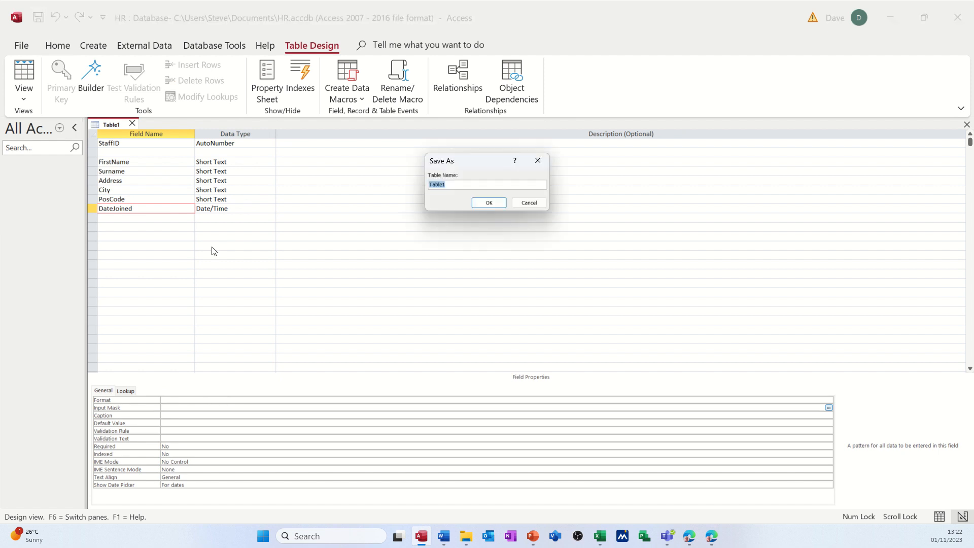
pyautogui.write('TblStaffDetails')
pyautogui.click(481, 202)
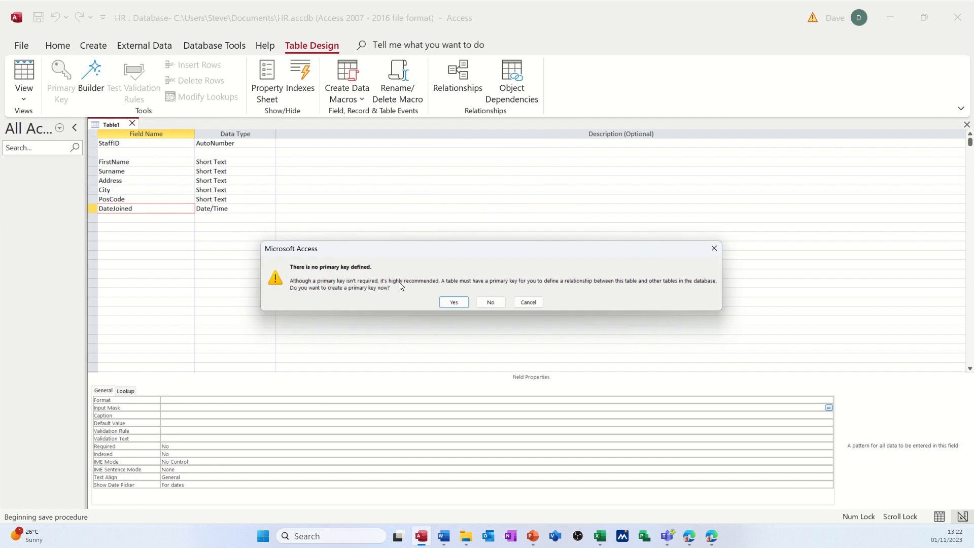
pyautogui.click(489, 302)
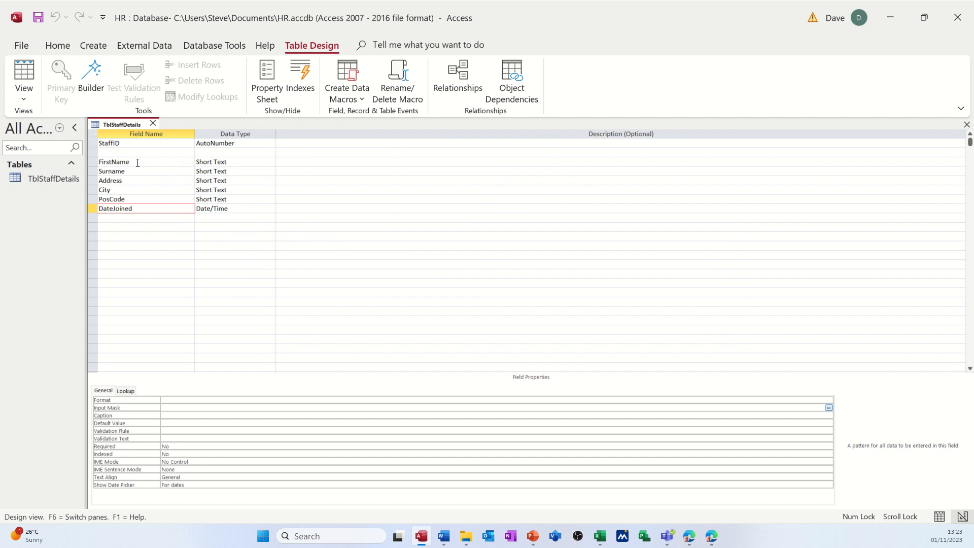
# Delete the blank row between StaffID and FirstName and make StaffID the primary key.
pyautogui.click(107, 151)
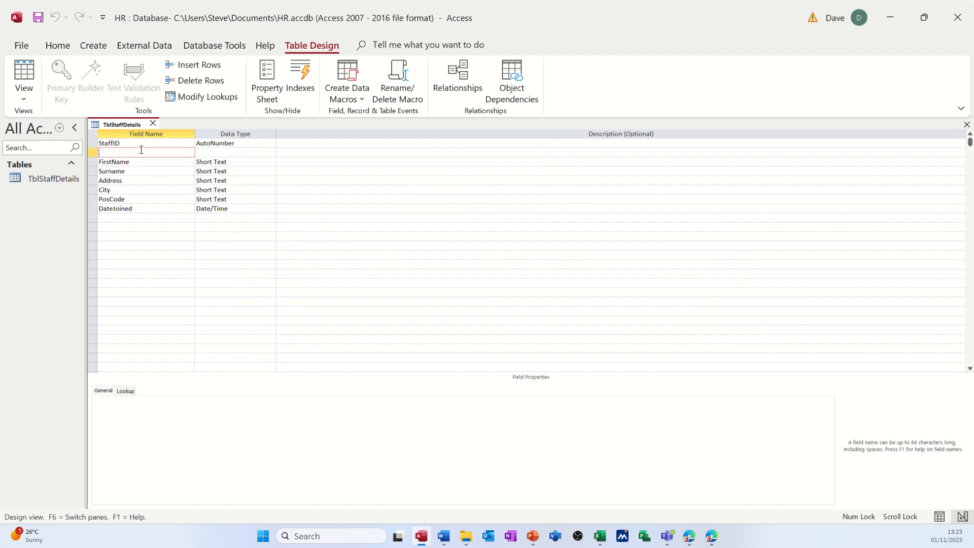
pyautogui.click(92, 143)
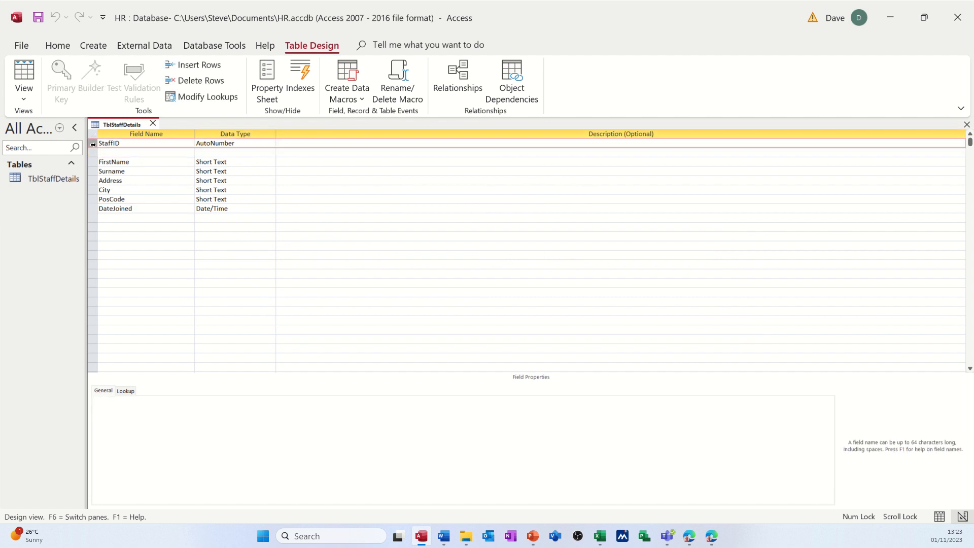
pyautogui.click(91, 152)
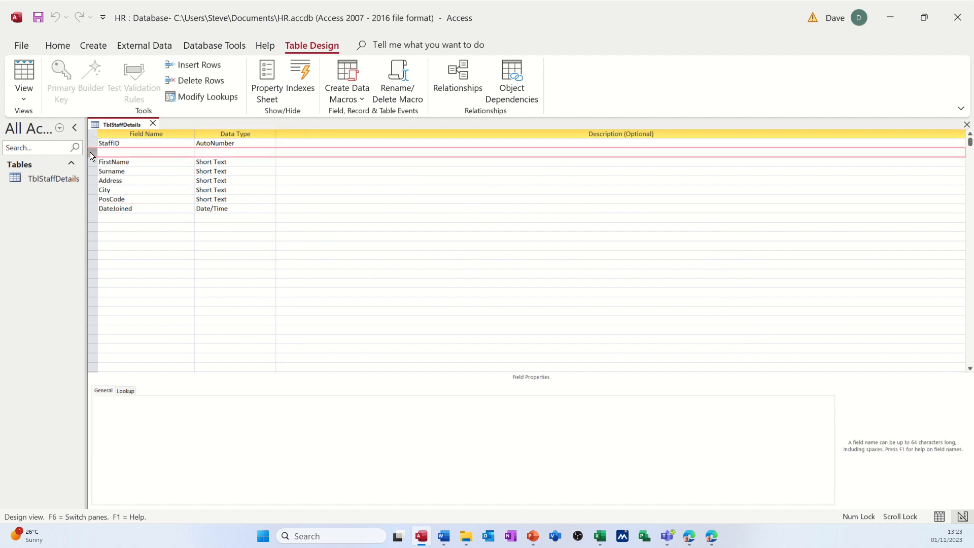
pyautogui.rightClick(89, 151)
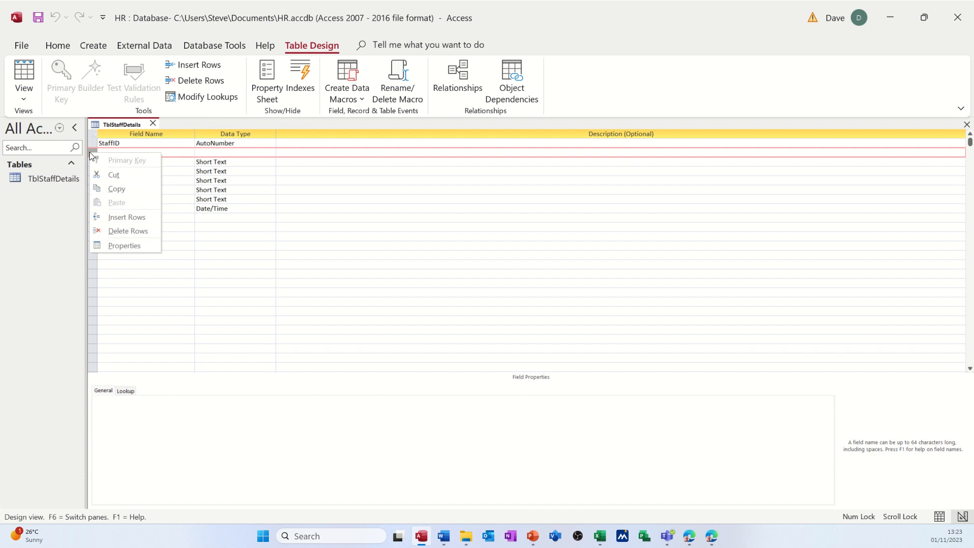
pyautogui.click(122, 231)
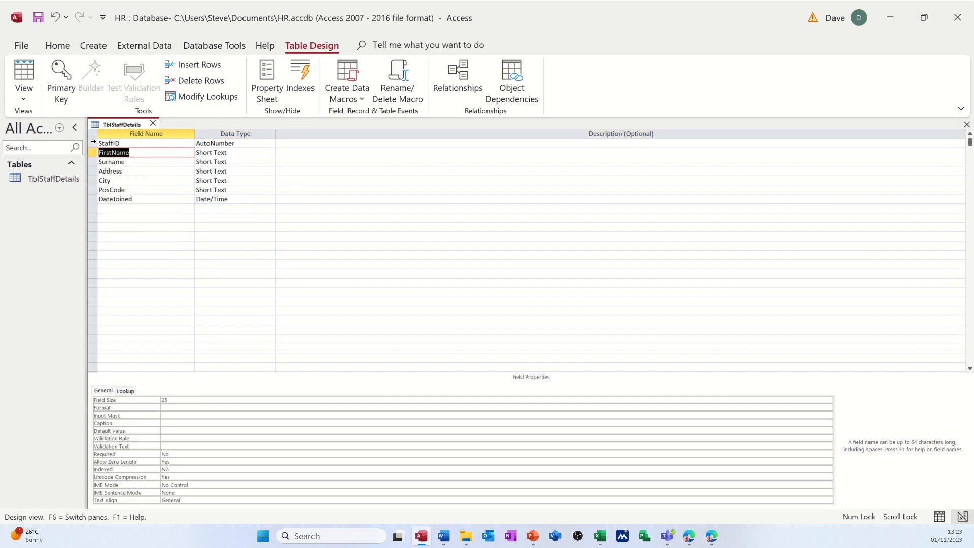
pyautogui.click(93, 143)
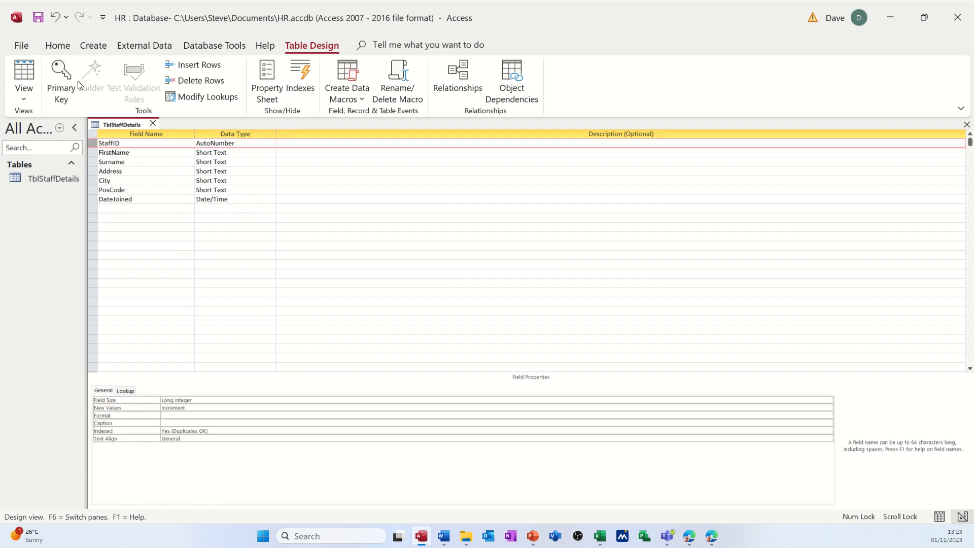
pyautogui.click(59, 71)
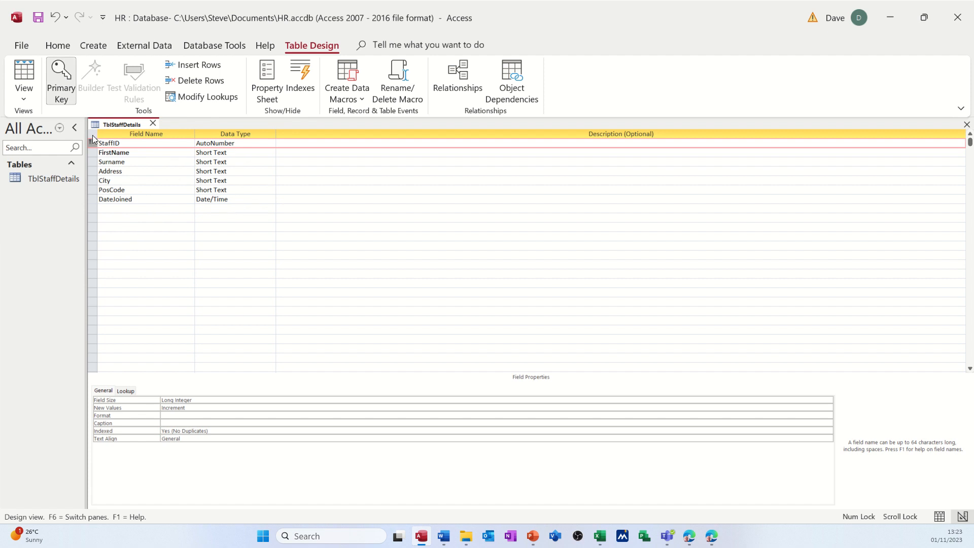
# Apply the Short Date input mask to the DateJoined field with the Input Mask Wizard, saving the table first.
pyautogui.click(132, 199)
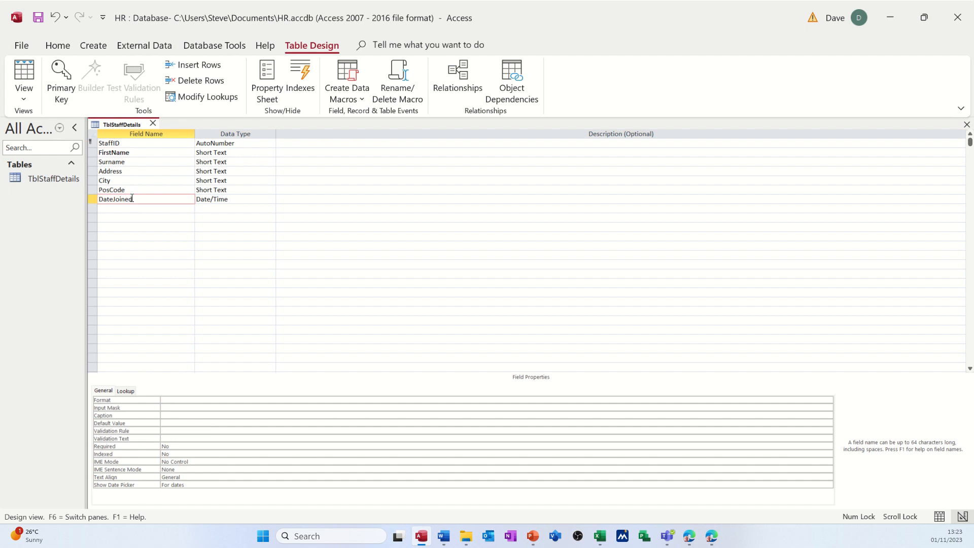
pyautogui.click(176, 407)
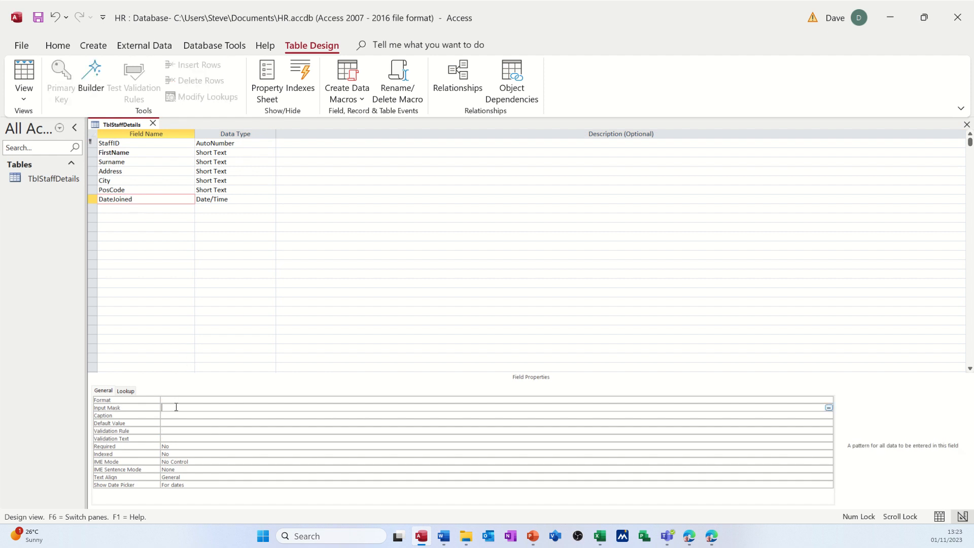
pyautogui.click(829, 408)
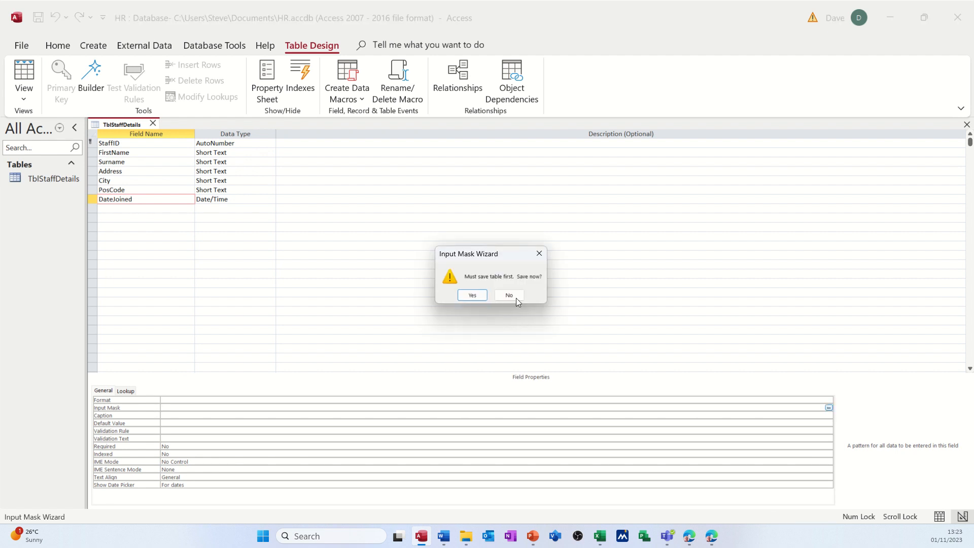
pyautogui.click(472, 295)
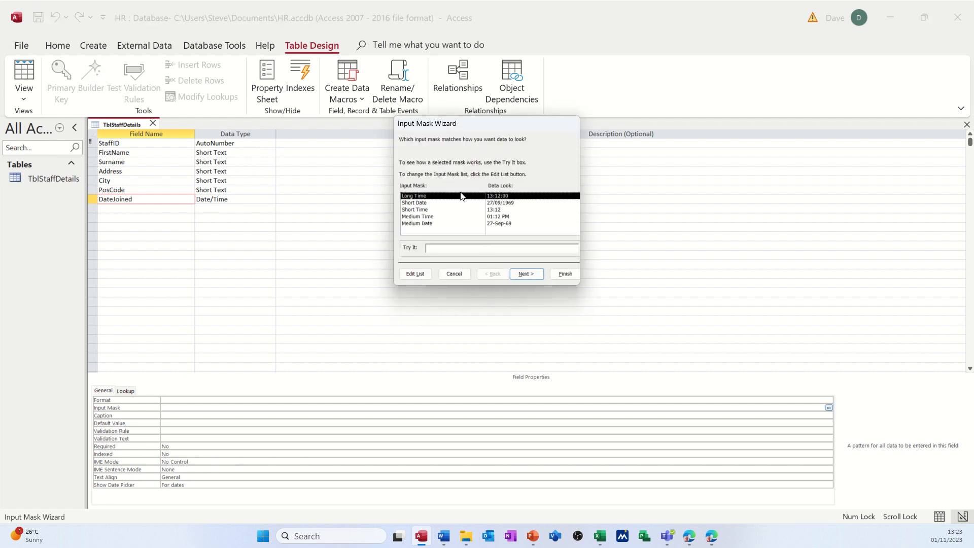
pyautogui.click(425, 204)
pyautogui.click(434, 248)
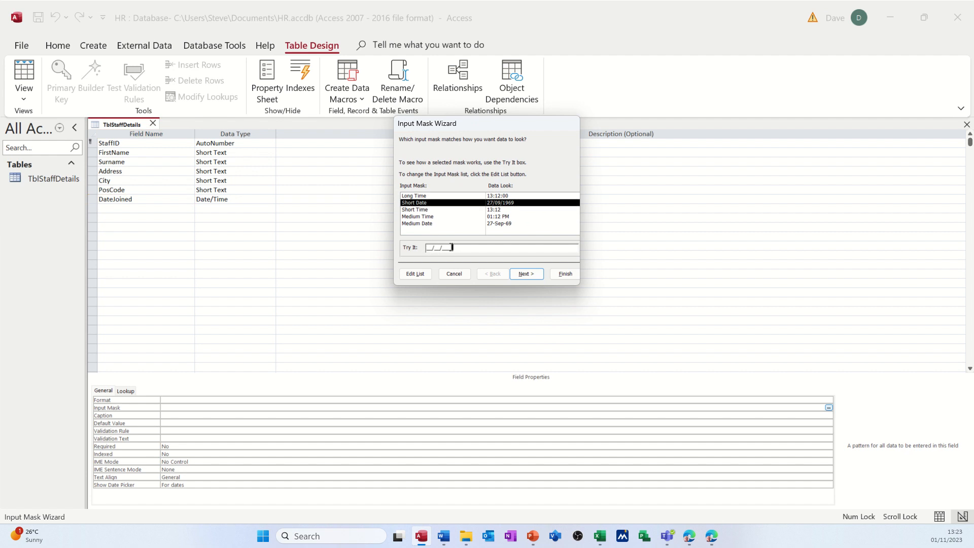
pyautogui.click(565, 274)
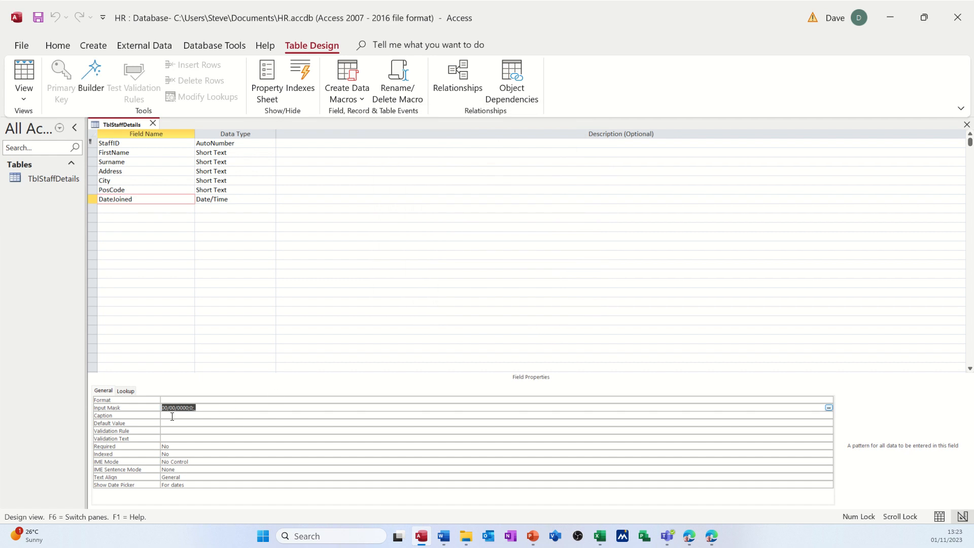
pyautogui.click(236, 411)
# Look over the optional field descriptions and the properties of the PosCode and DateJoined fields.
pyautogui.click(418, 140)
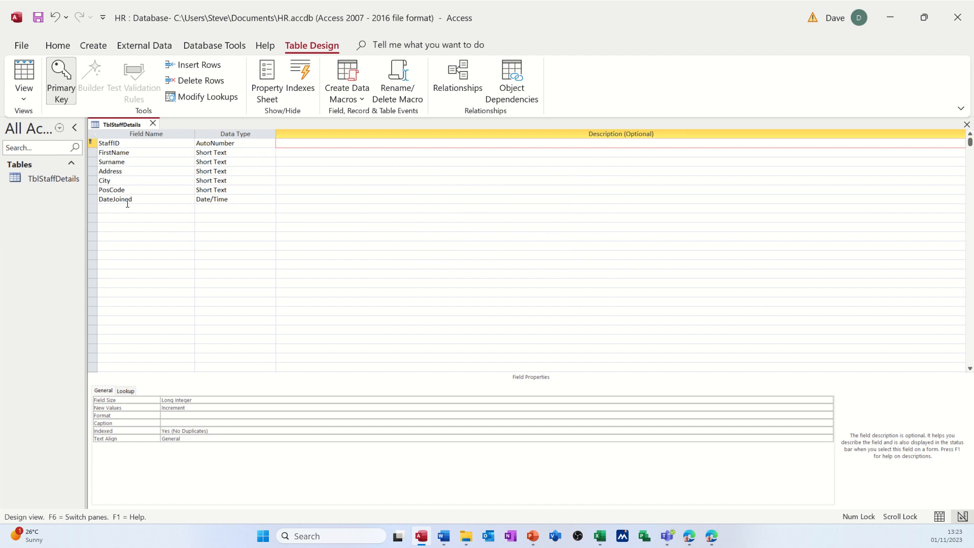
pyautogui.click(315, 151)
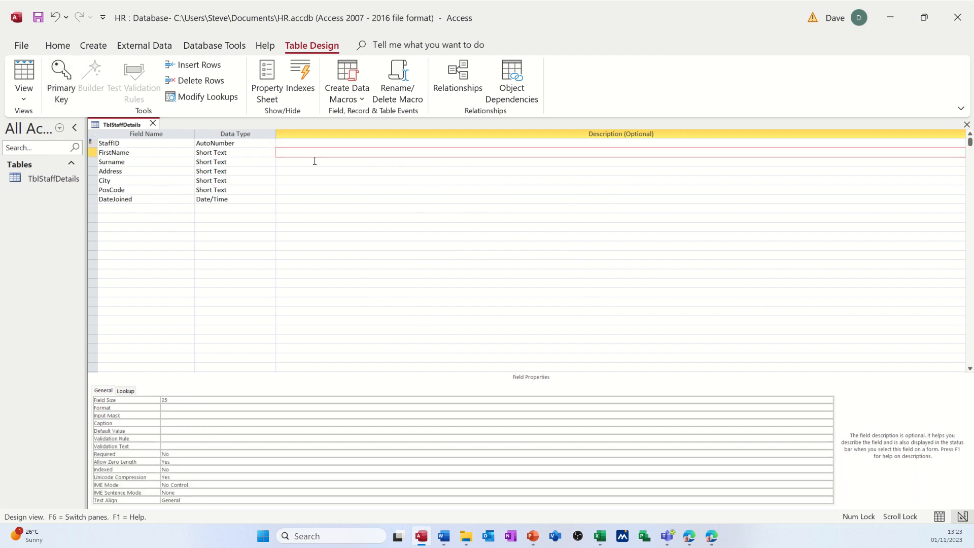
pyautogui.click(314, 162)
pyautogui.click(313, 171)
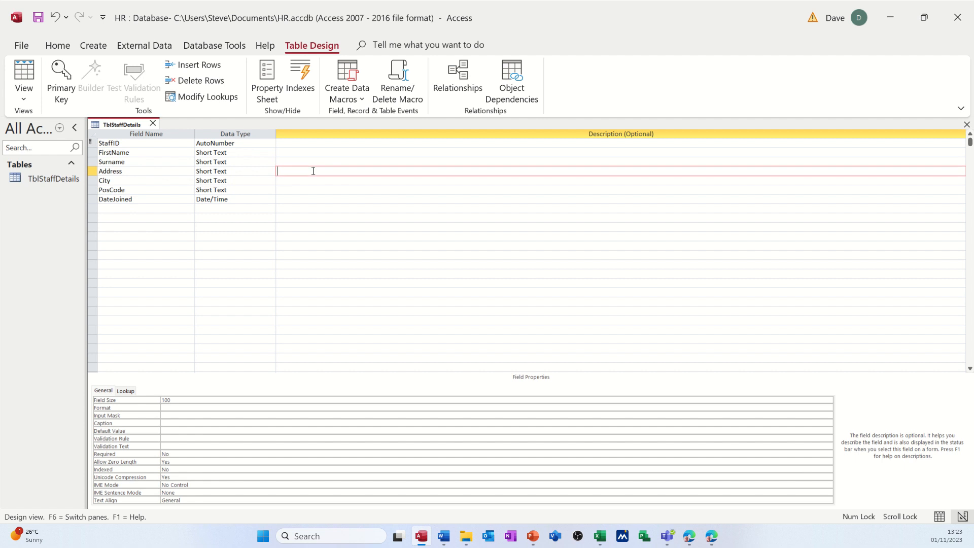
pyautogui.click(149, 200)
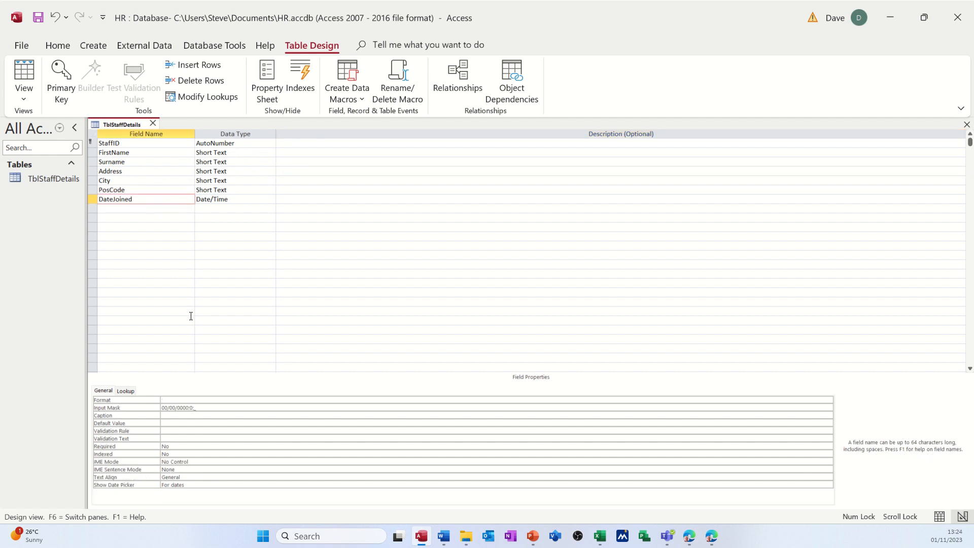
pyautogui.click(139, 191)
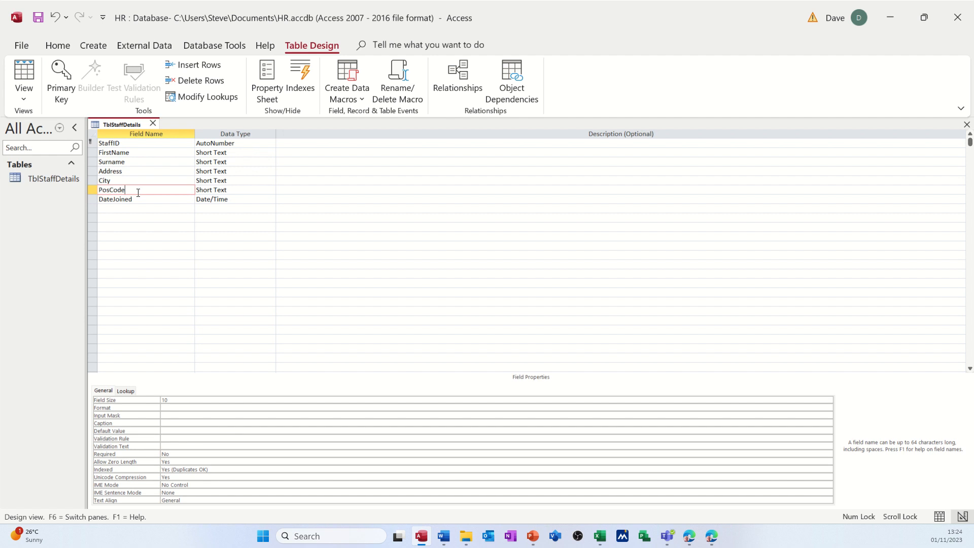
pyautogui.click(141, 200)
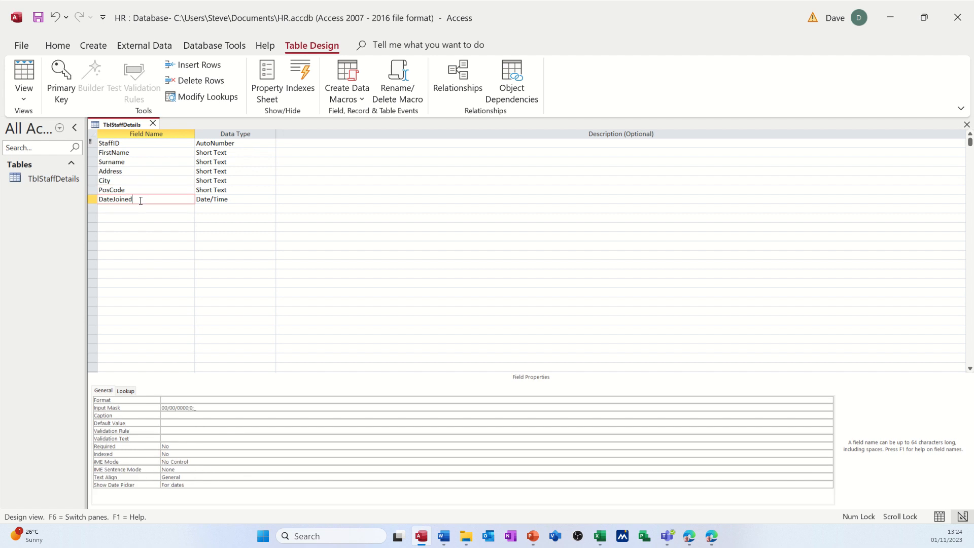
pyautogui.click(144, 189)
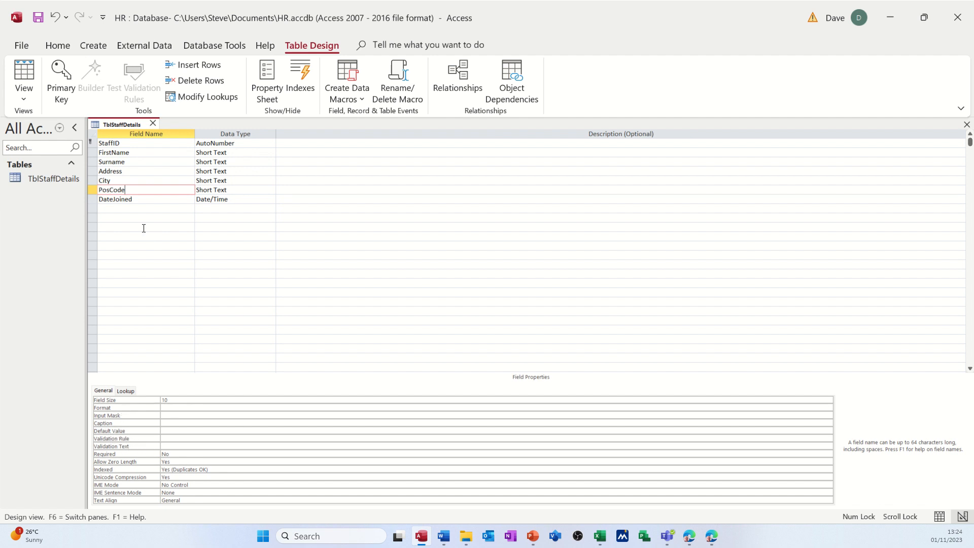
# Set the default value of the City field to Sunderland.
pyautogui.click(136, 178)
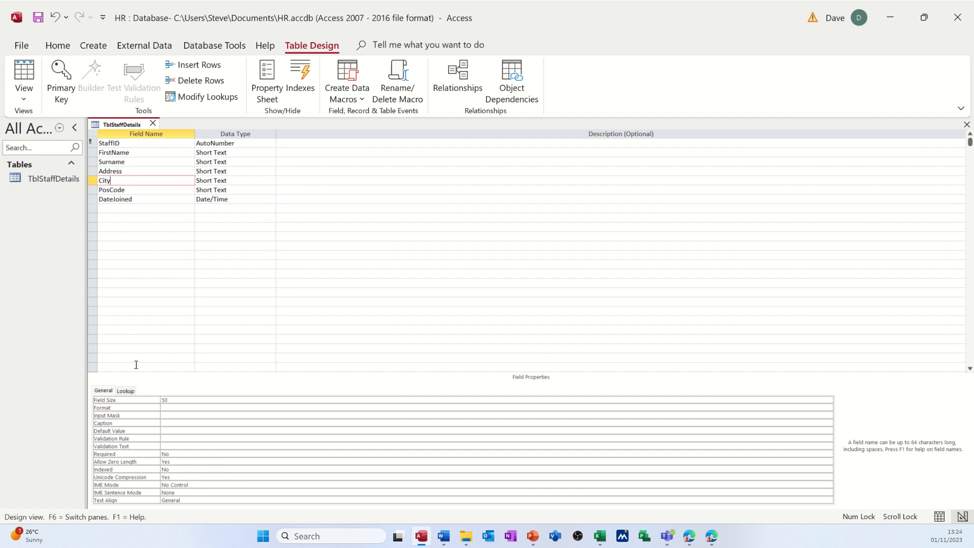
pyautogui.click(170, 430)
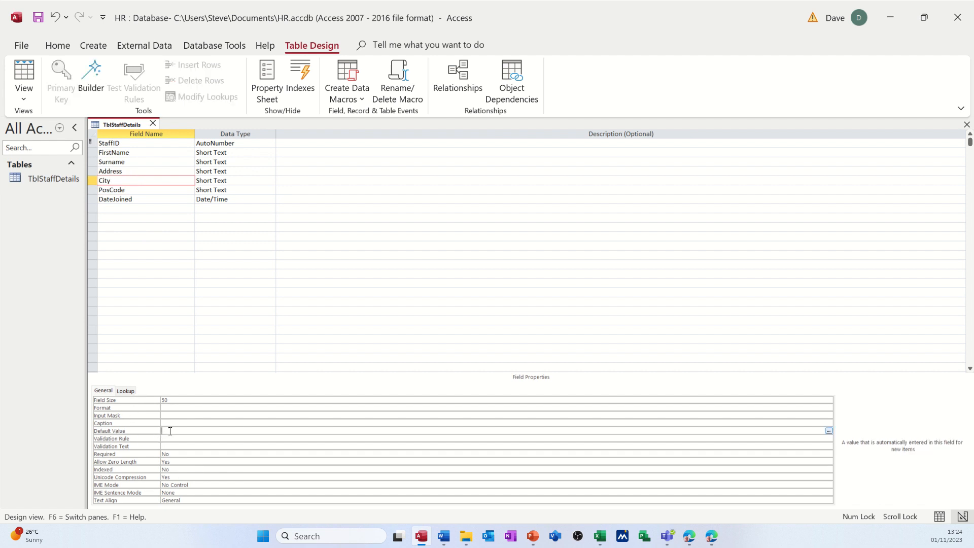
pyautogui.write('Sunderland')
pyautogui.click(182, 437)
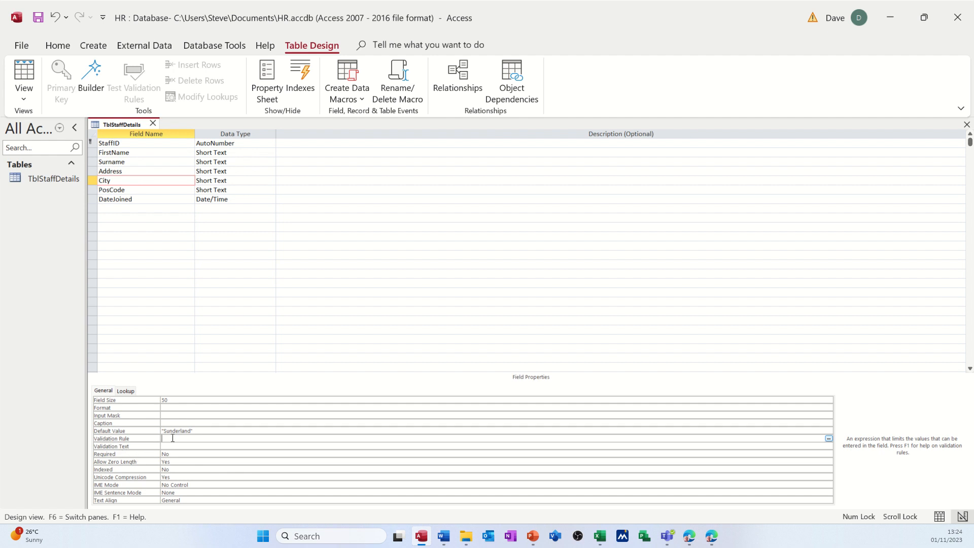
# Add a DOB field below DateJoined with the Date/Time data type and save the table.
pyautogui.click(141, 201)
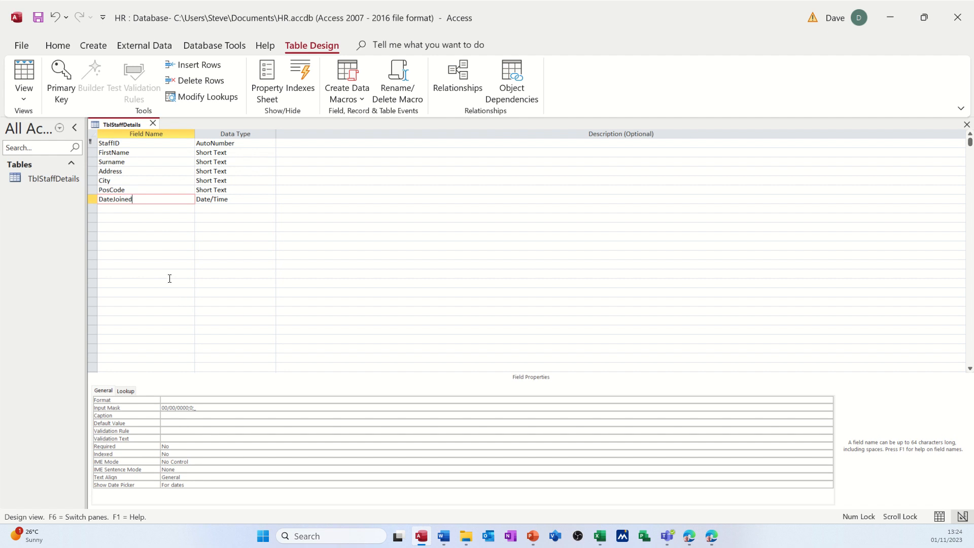
pyautogui.press('Down')
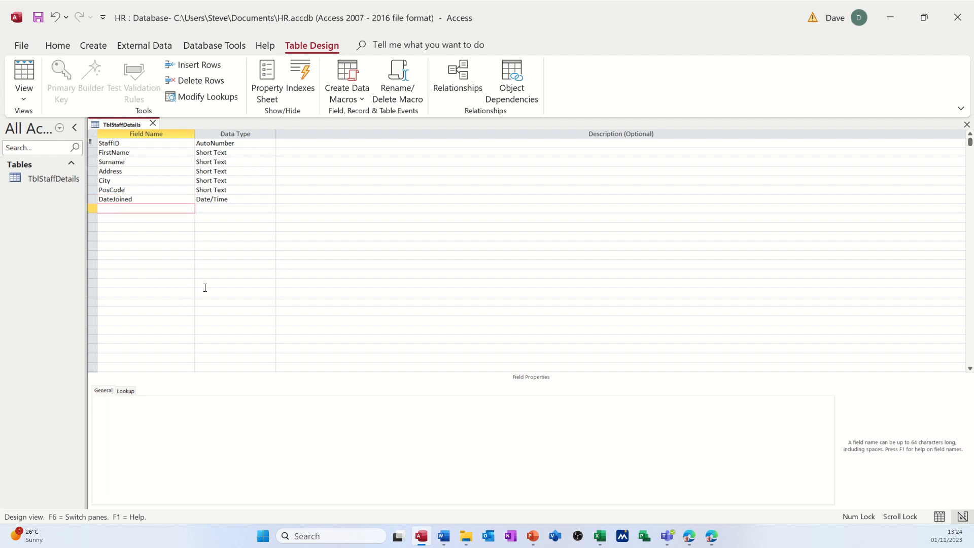
pyautogui.write('DOB')
pyautogui.press('Tab')
pyautogui.write('d')
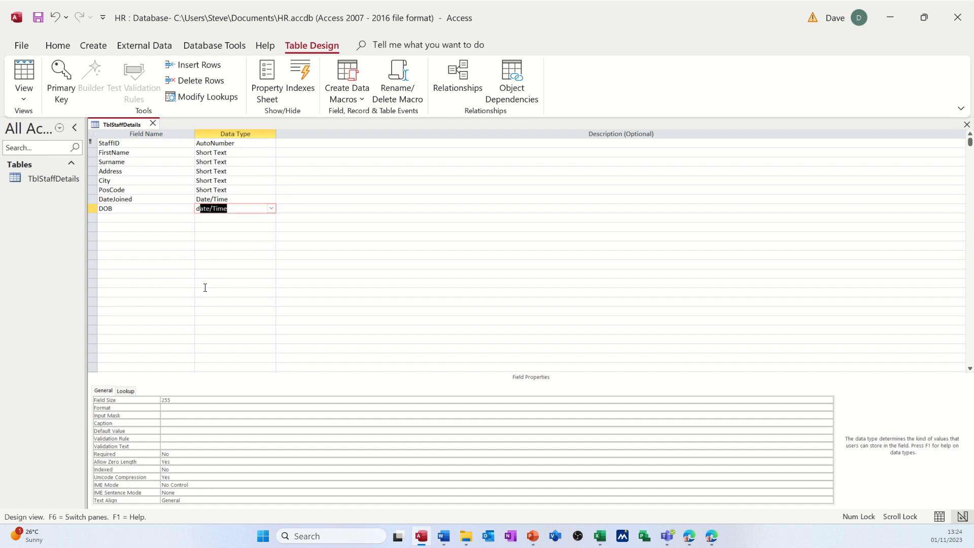
pyautogui.click(189, 409)
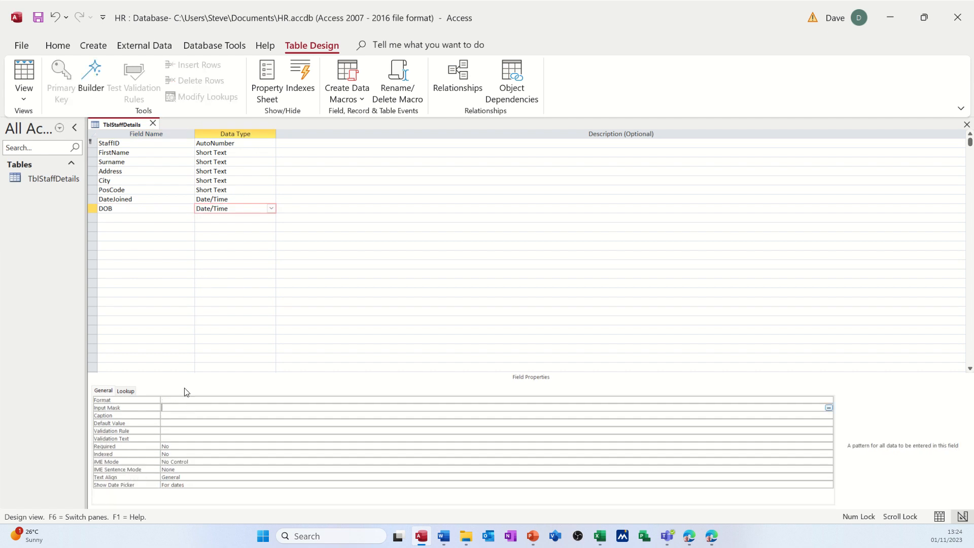
pyautogui.click(40, 21)
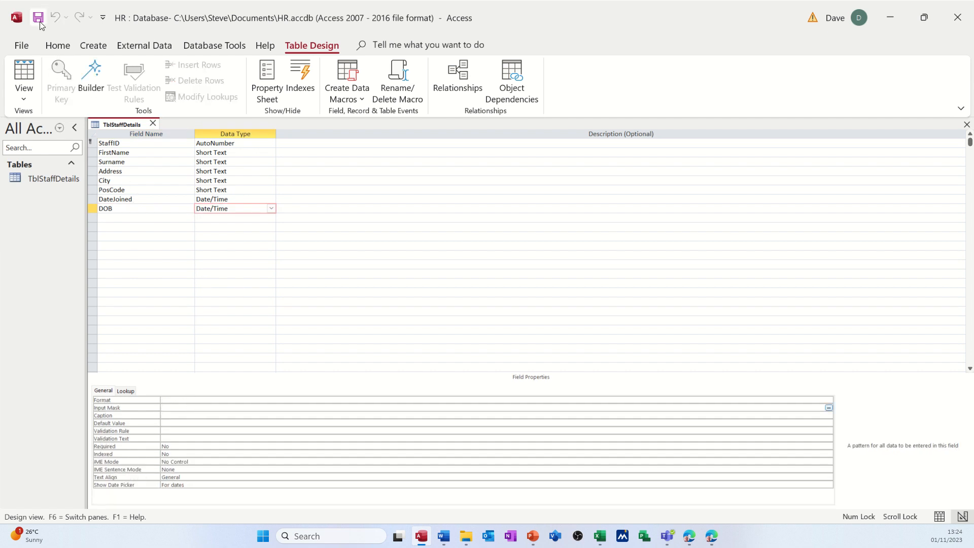
# Apply the Short Date input mask to the DOB field with the Input Mask Wizard and save the table.
pyautogui.click(154, 209)
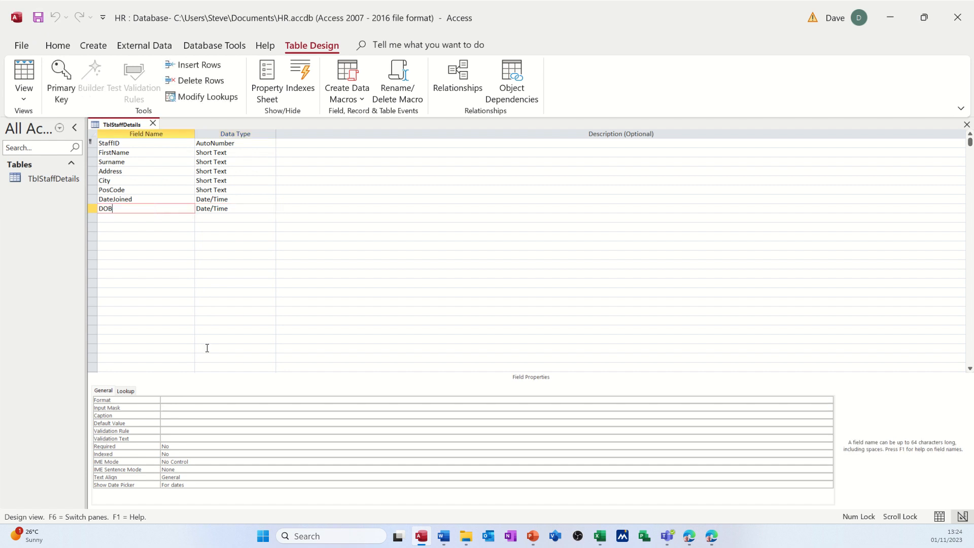
pyautogui.click(172, 407)
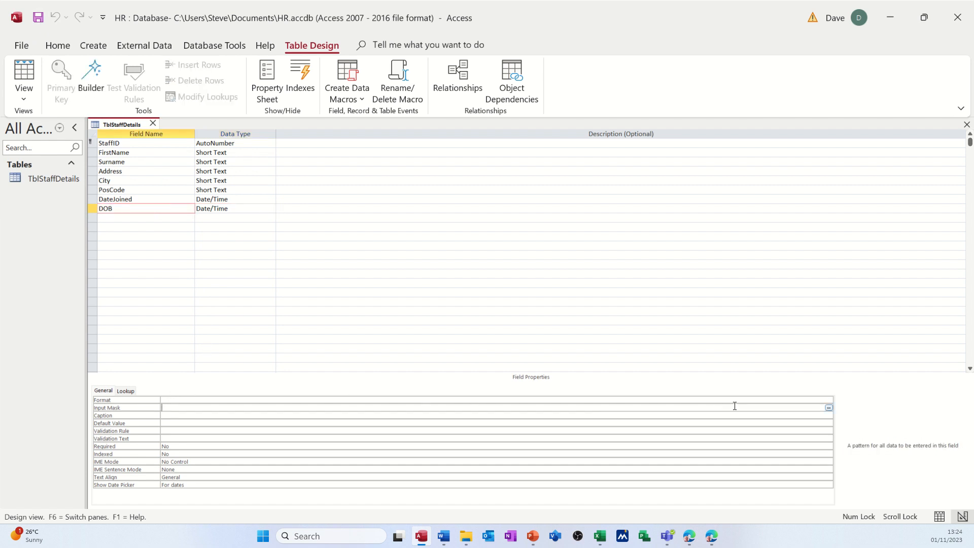
pyautogui.click(829, 408)
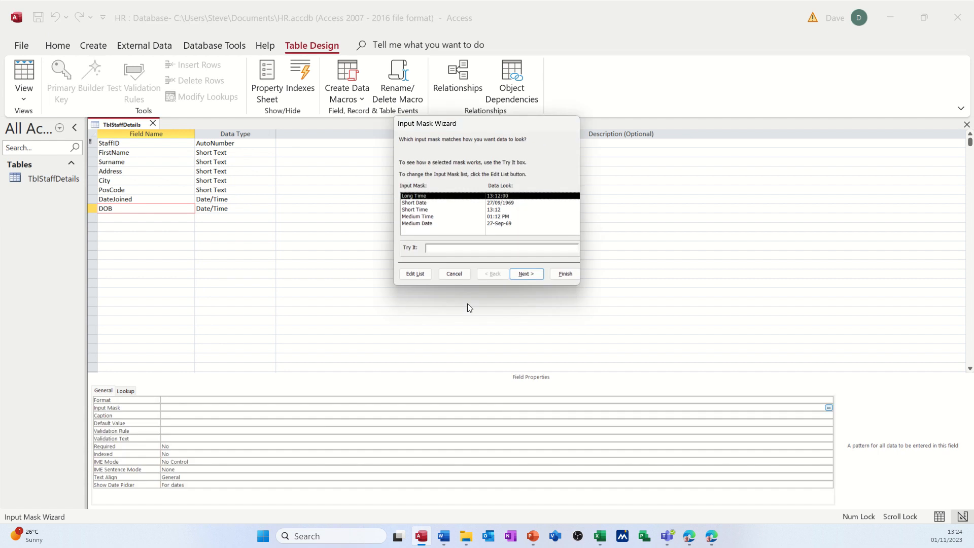
pyautogui.click(426, 203)
pyautogui.click(471, 248)
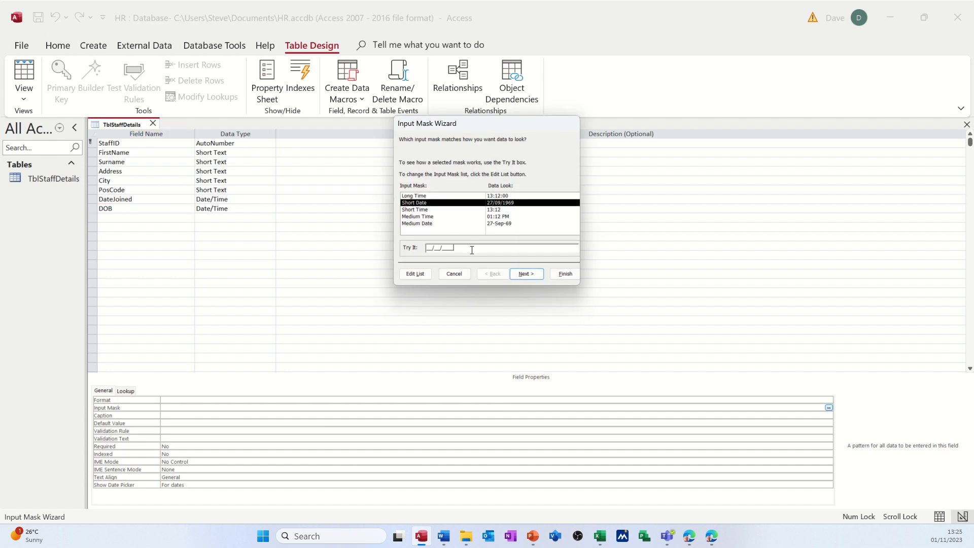
pyautogui.click(568, 273)
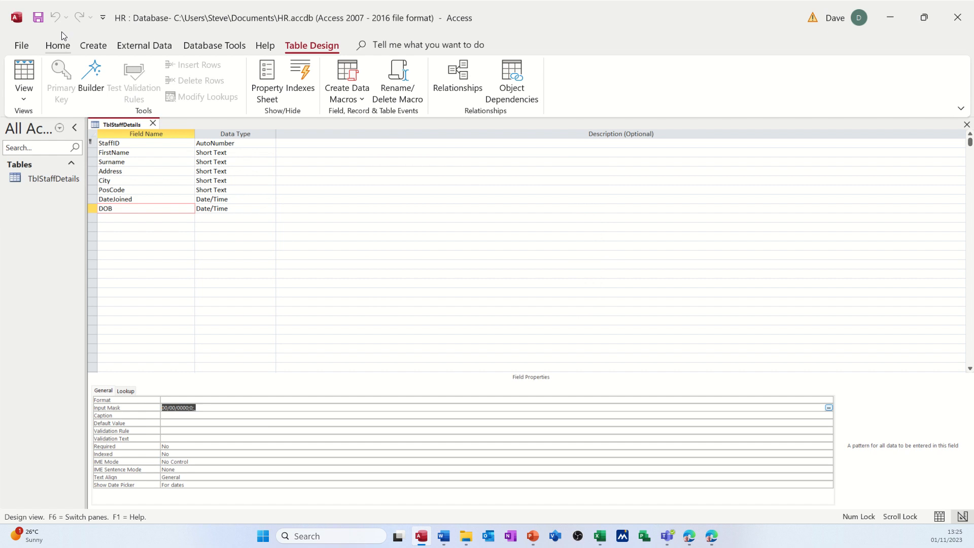
pyautogui.click(39, 20)
# Set the validation rule of the DOB field to <Now().
pyautogui.click(133, 200)
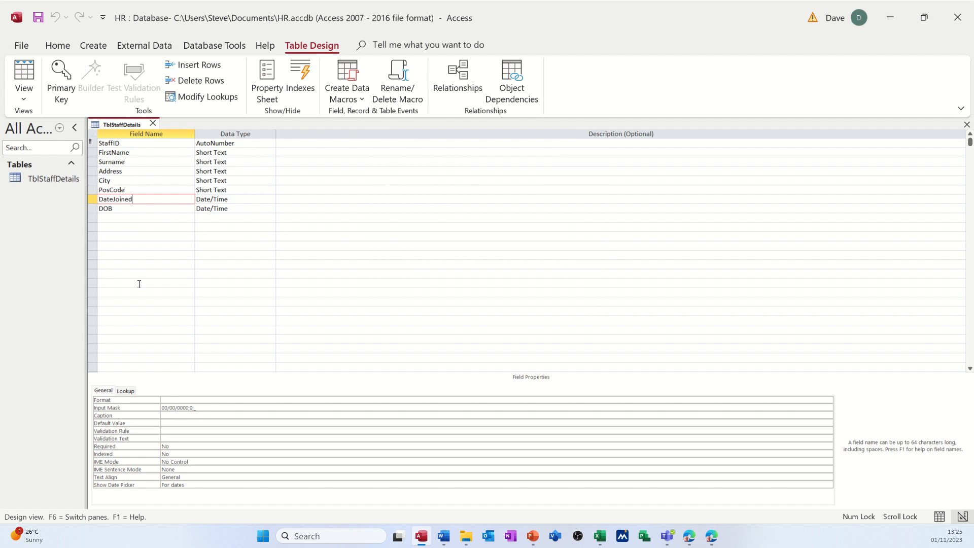
pyautogui.click(132, 209)
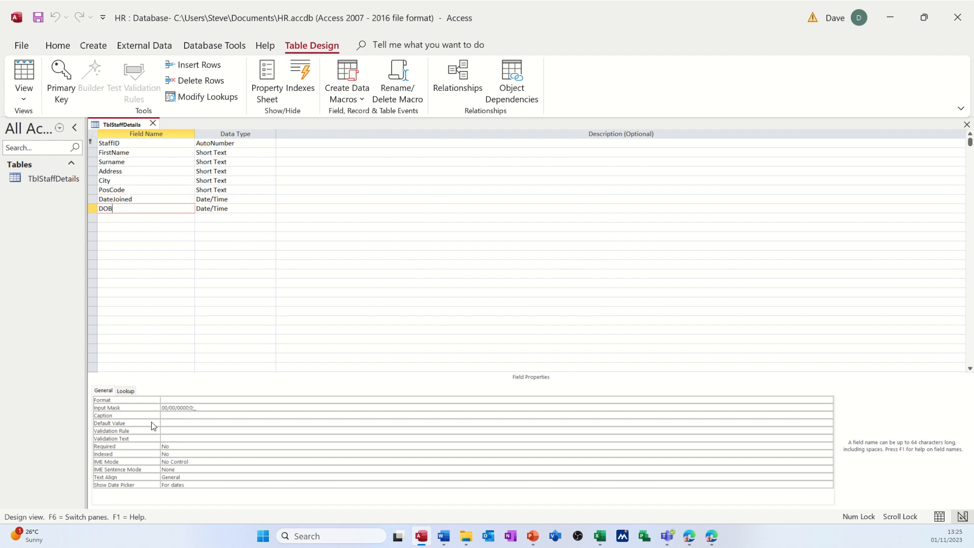
pyautogui.click(171, 430)
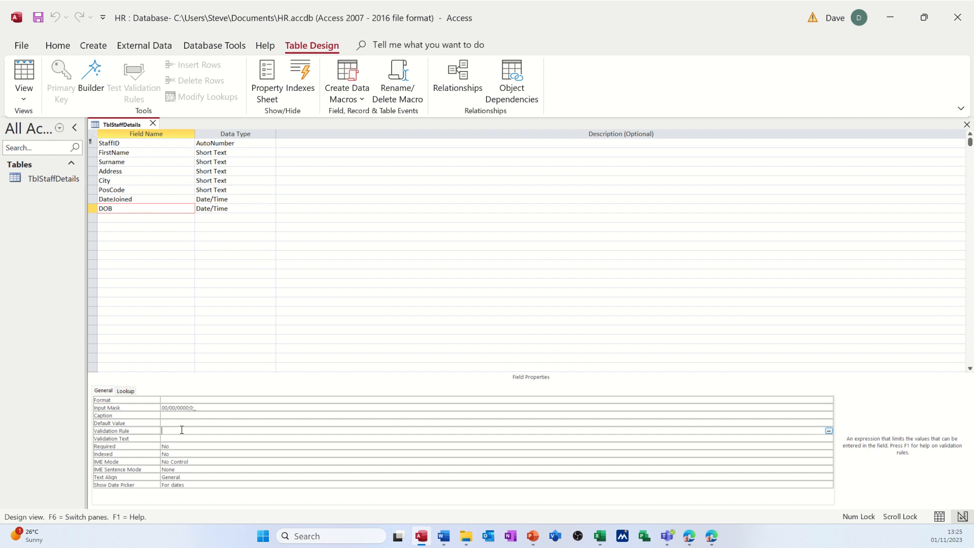
pyautogui.write('<now()')
# Set the validation text of the DOB field to "Enter a date before today".
pyautogui.click(223, 437)
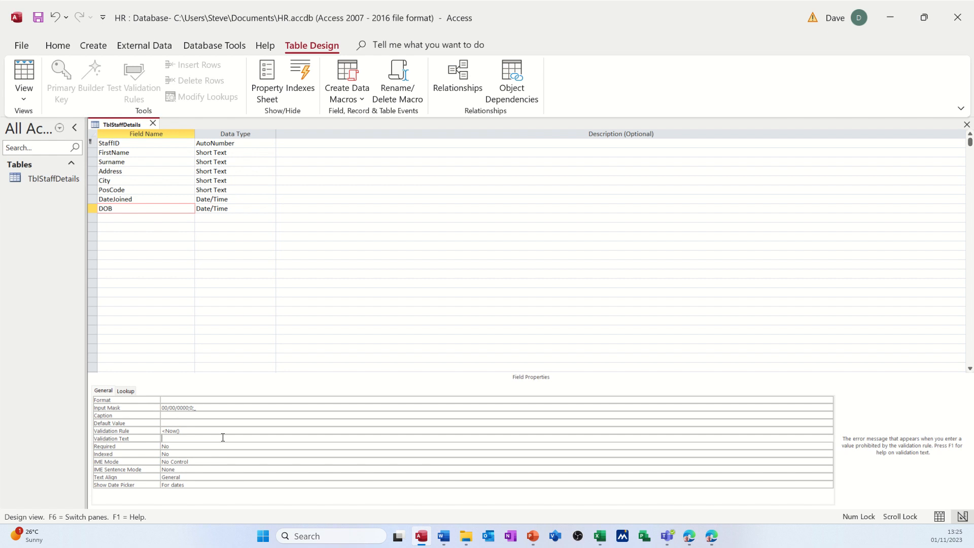
pyautogui.write('Enter a date before today')
# Look over the Required and Indexed settings of DOB and the properties of the StaffID, PosCode and DateJoined fields.
pyautogui.click(225, 447)
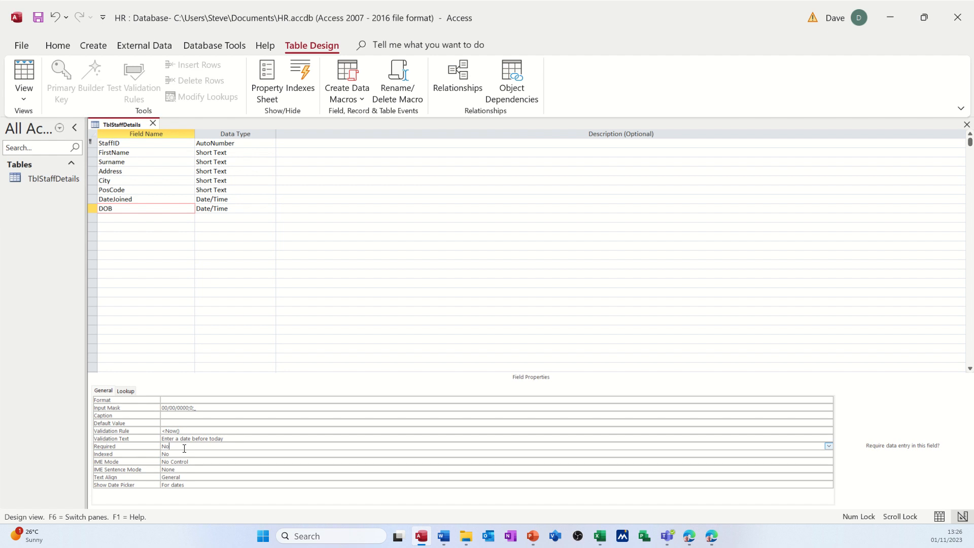
pyautogui.click(180, 453)
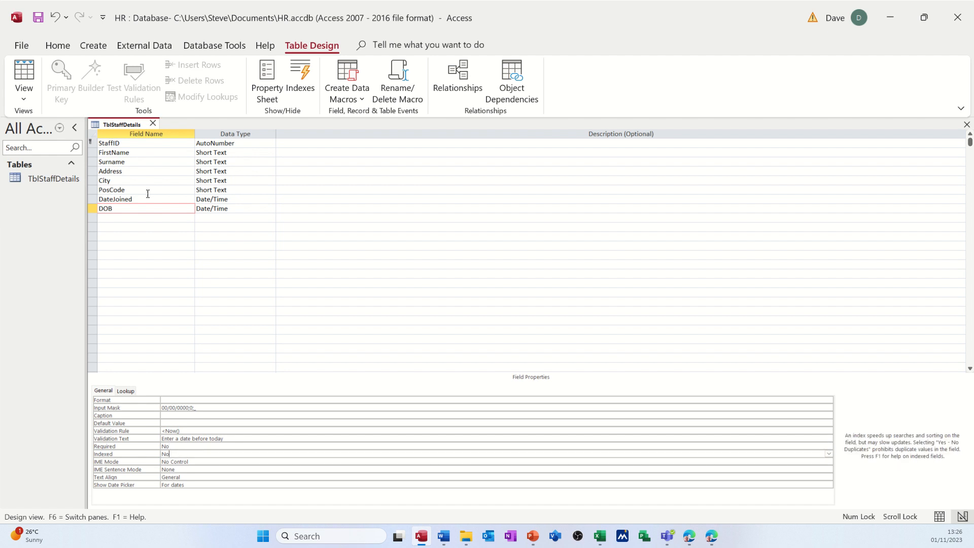
pyautogui.click(148, 143)
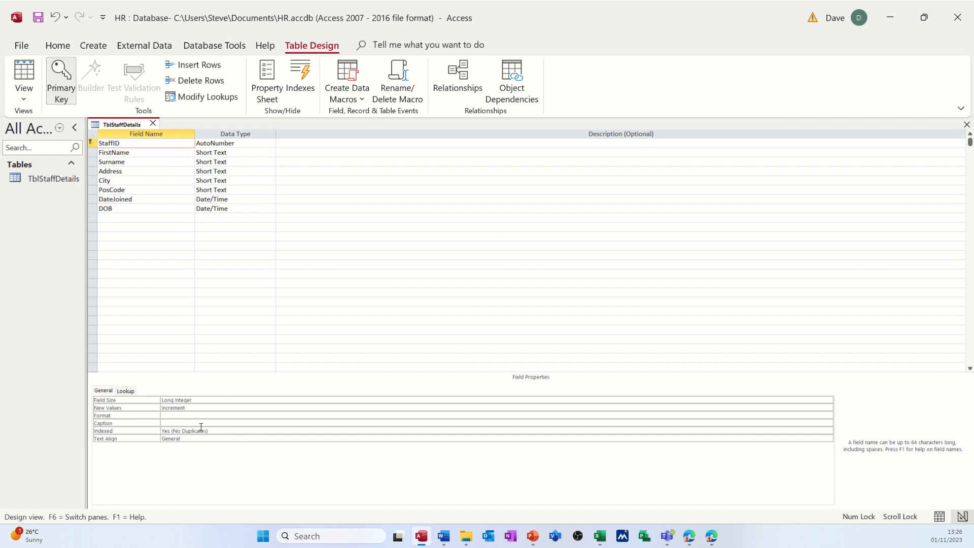
pyautogui.click(134, 198)
pyautogui.click(136, 190)
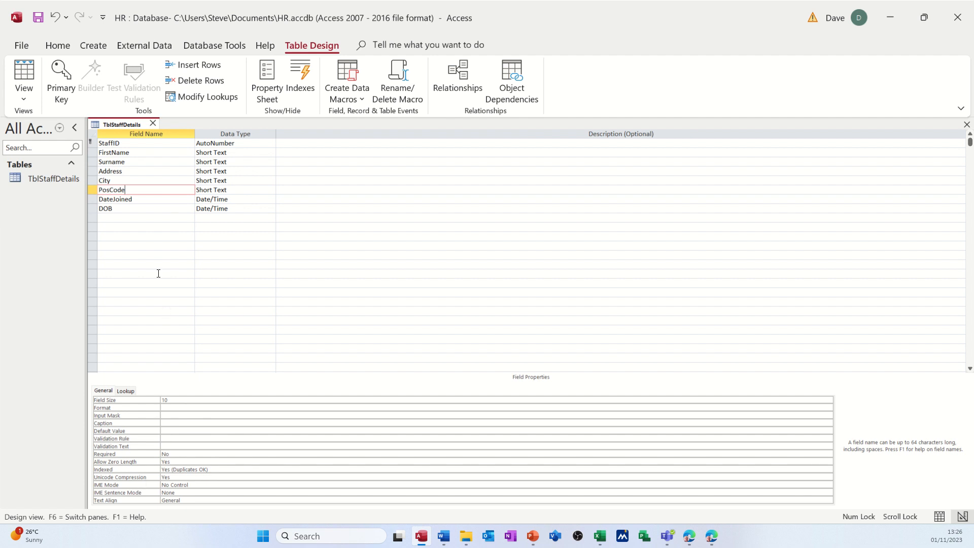
pyautogui.click(149, 199)
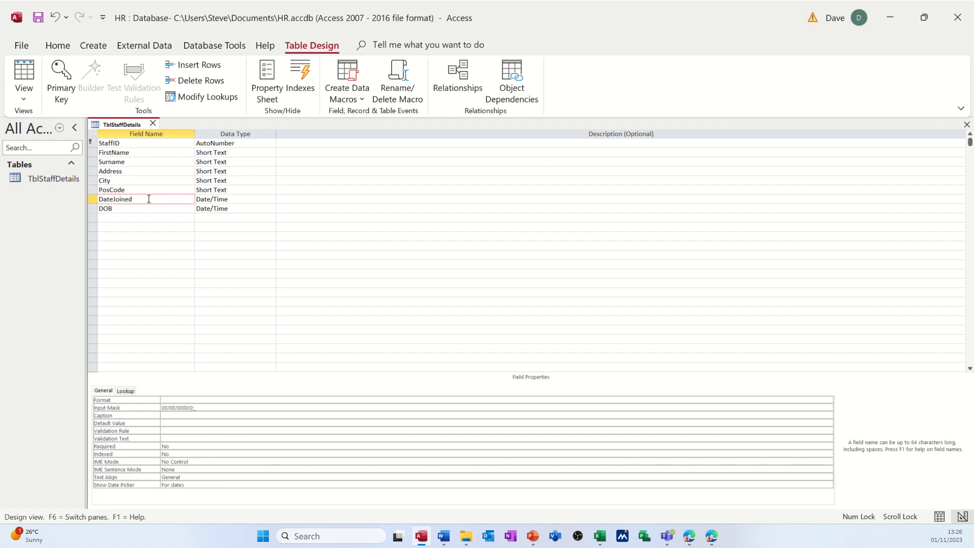
# Build the table-level validation rule [DateJoined] > [DOB] in the Expression Builder from the table's property sheet.
pyautogui.click(266, 79)
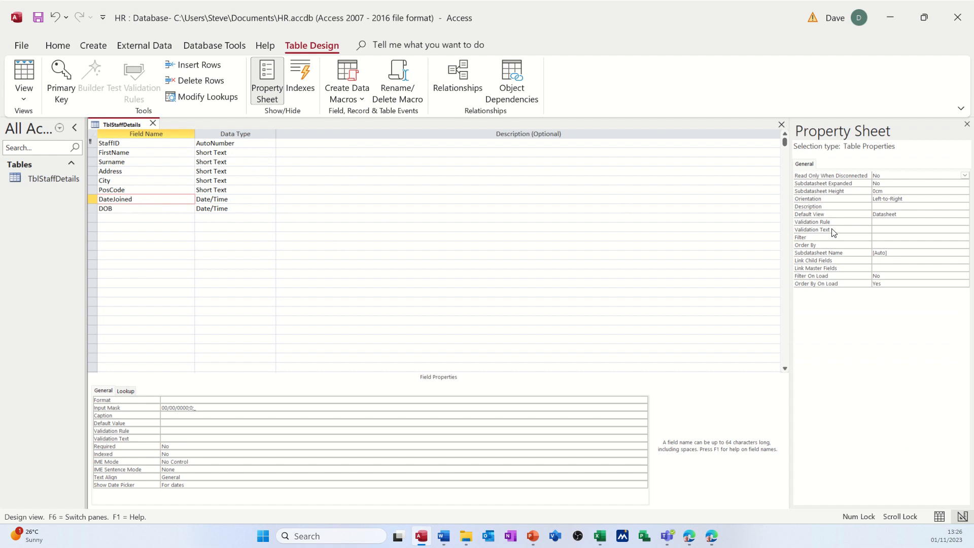
pyautogui.click(879, 224)
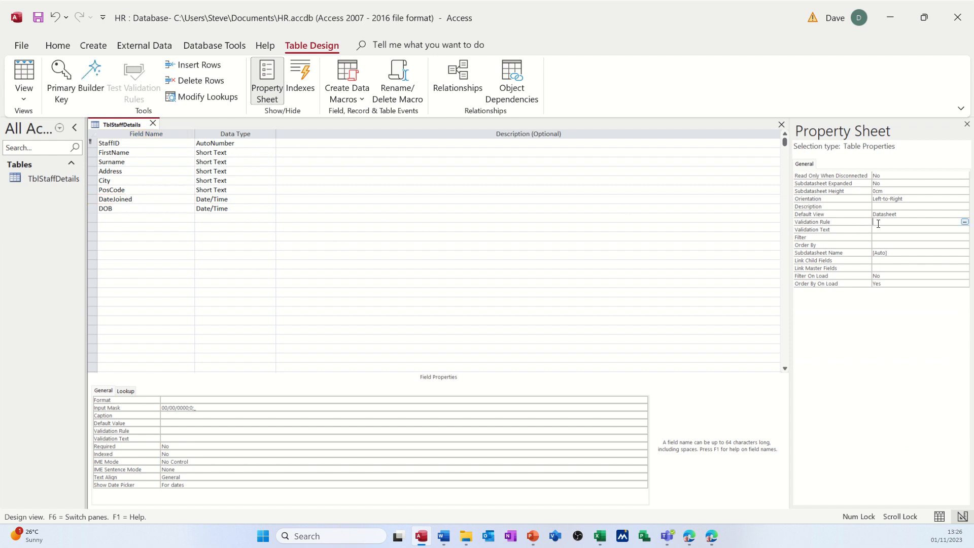
pyautogui.click(965, 222)
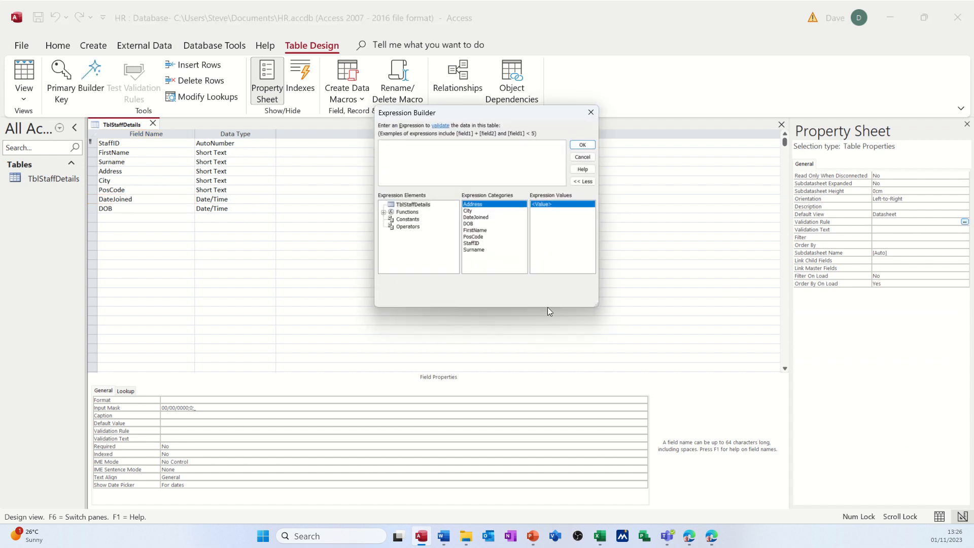
pyautogui.doubleClick(483, 218)
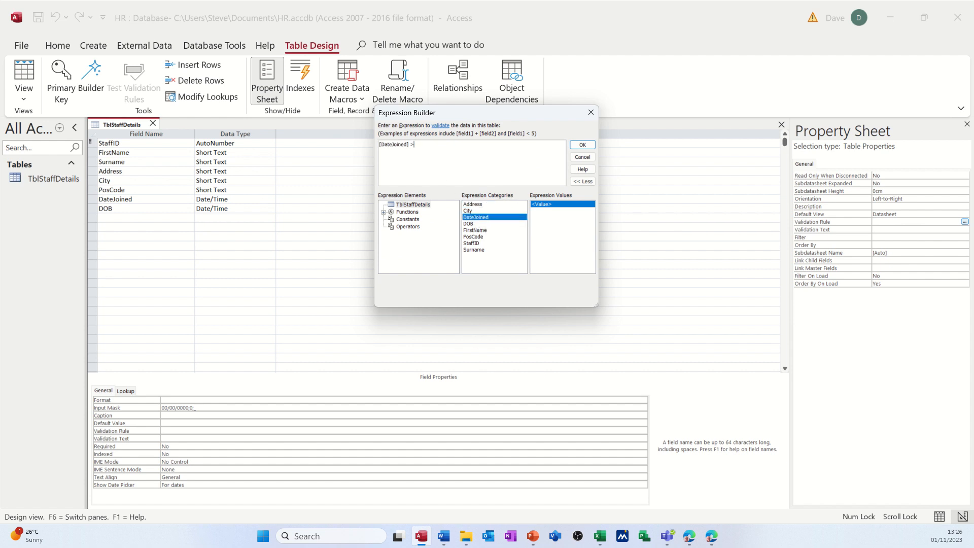
pyautogui.doubleClick(478, 225)
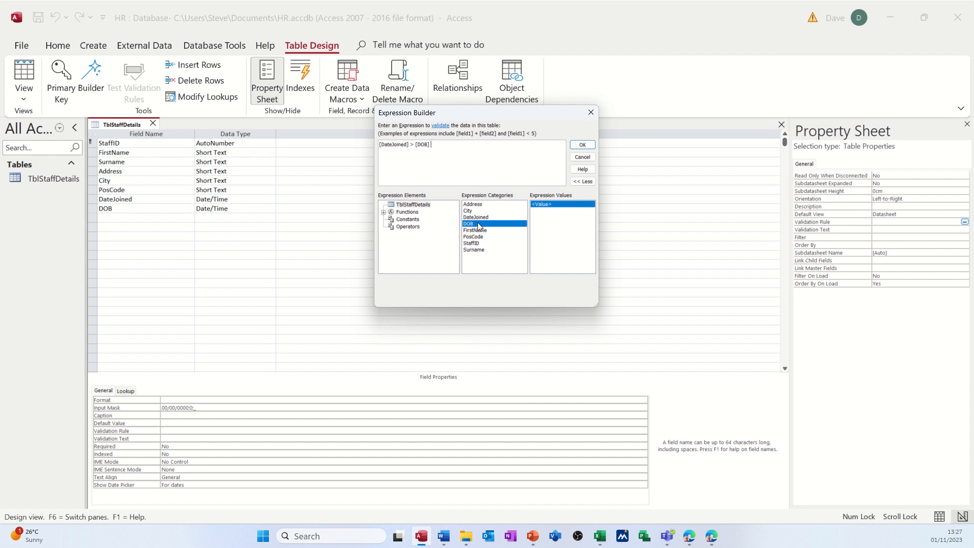
pyautogui.click(582, 146)
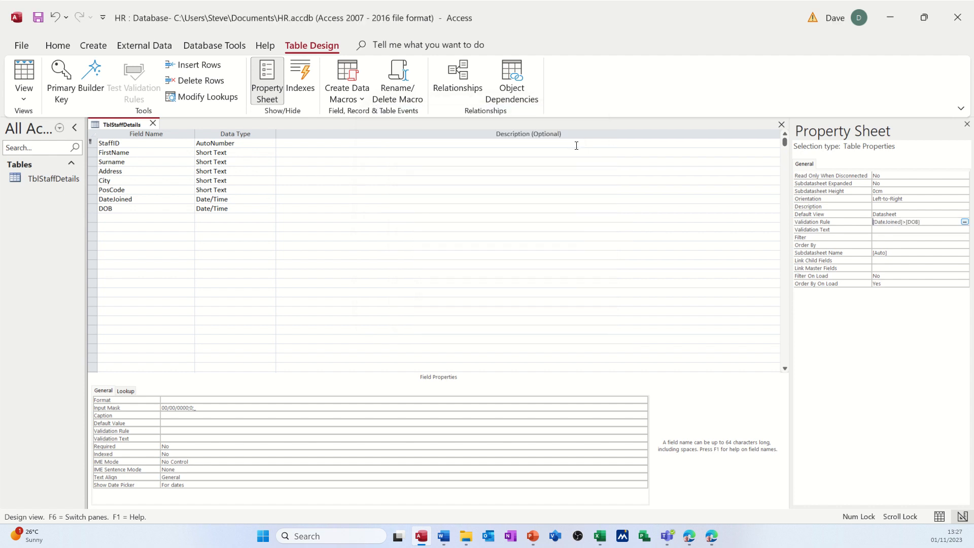
# Set the table's validation text to "Enter a date after the DOB" and save the table.
pyautogui.click(884, 230)
pyautogui.write('Enter a date after the ')
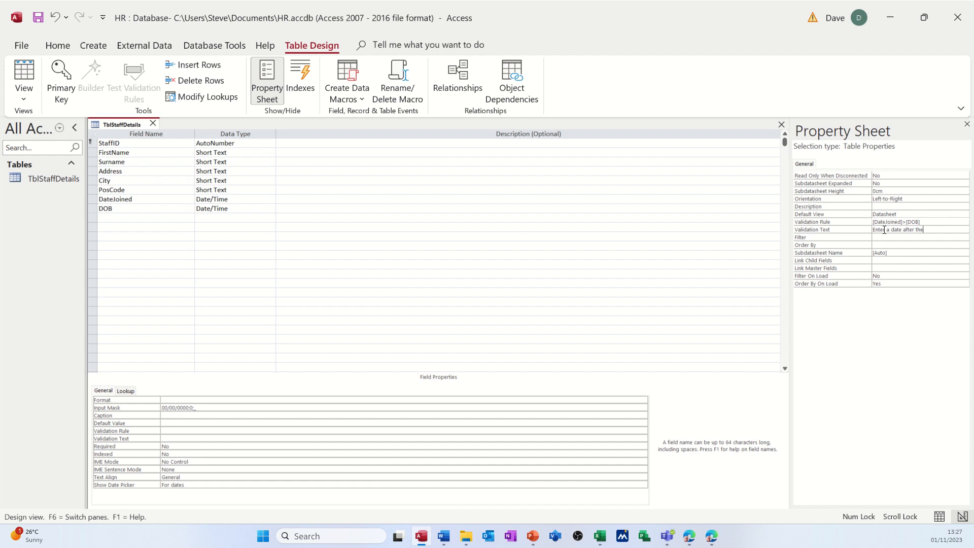
pyautogui.write('DOB')
pyautogui.click(38, 18)
# Switch to Datasheet View and enter the first staff member's first name, surname and street address in a new record.
pyautogui.click(46, 182)
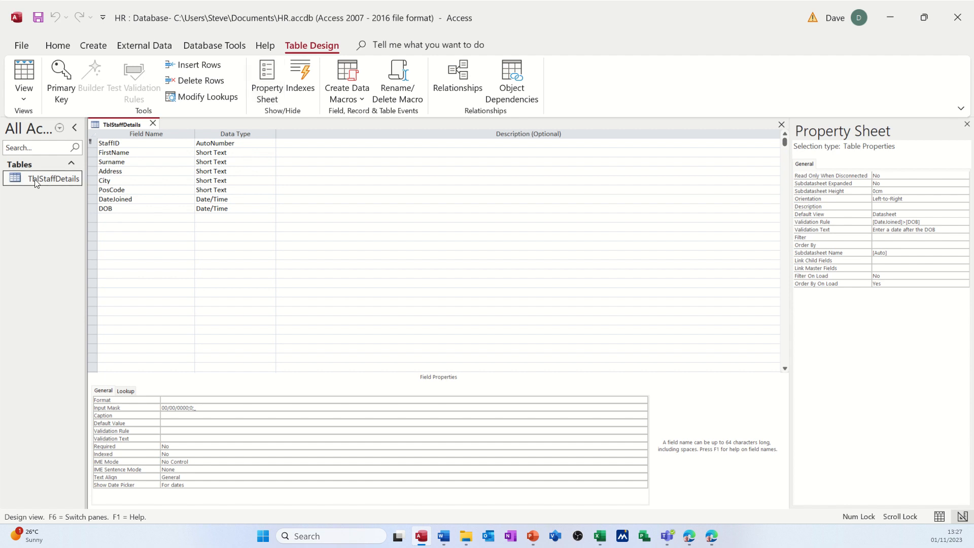
pyautogui.click(22, 75)
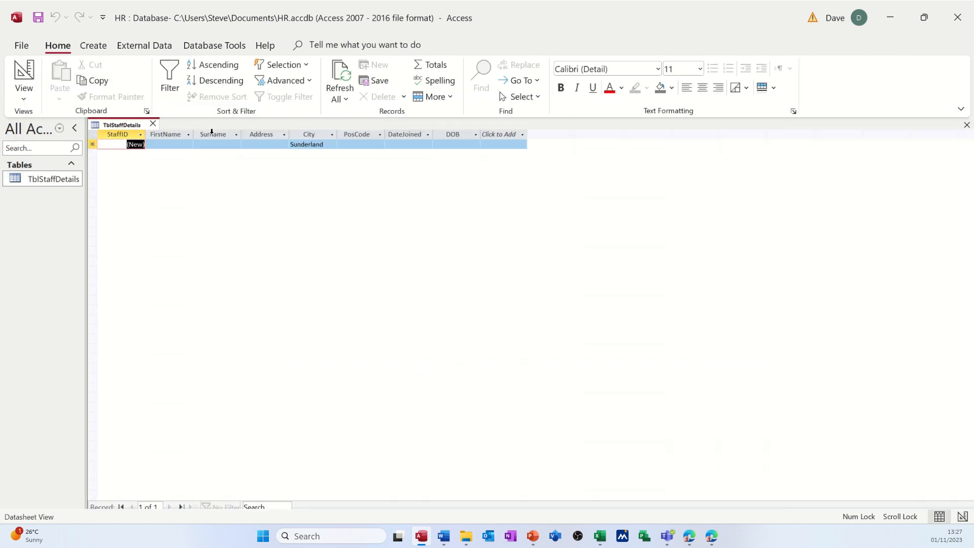
pyautogui.press('Tab')
pyautogui.write('Steve')
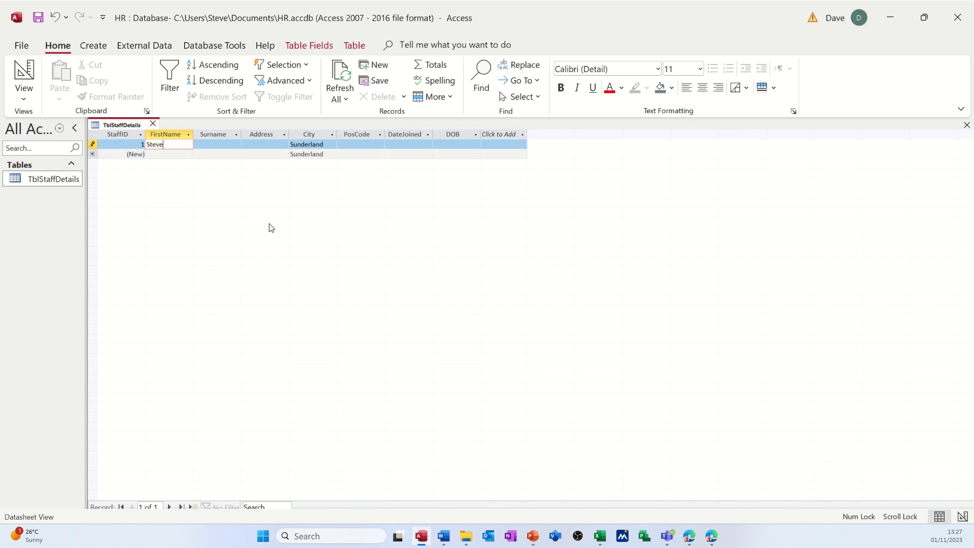
pyautogui.press('Tab')
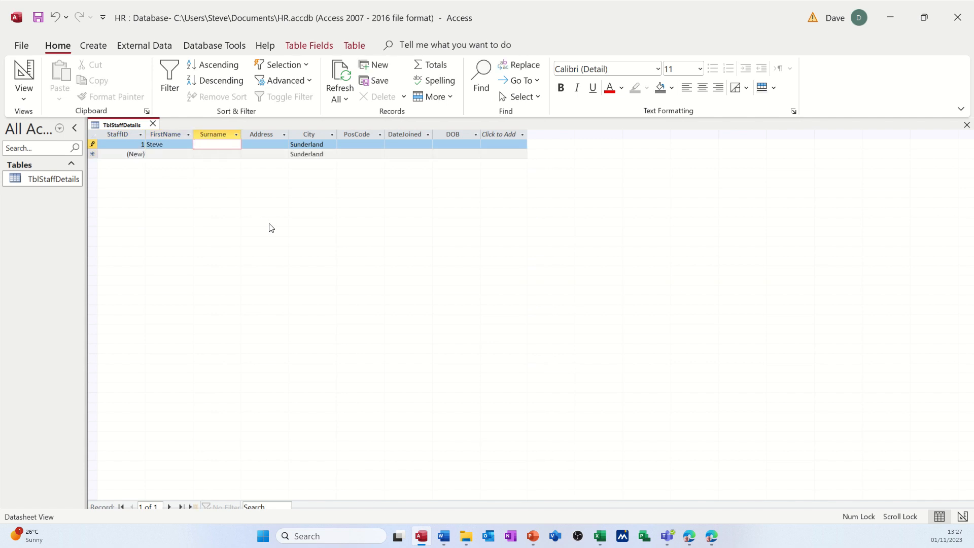
pyautogui.write('Saxton')
pyautogui.press('Tab')
pyautogui.write('1 Red')
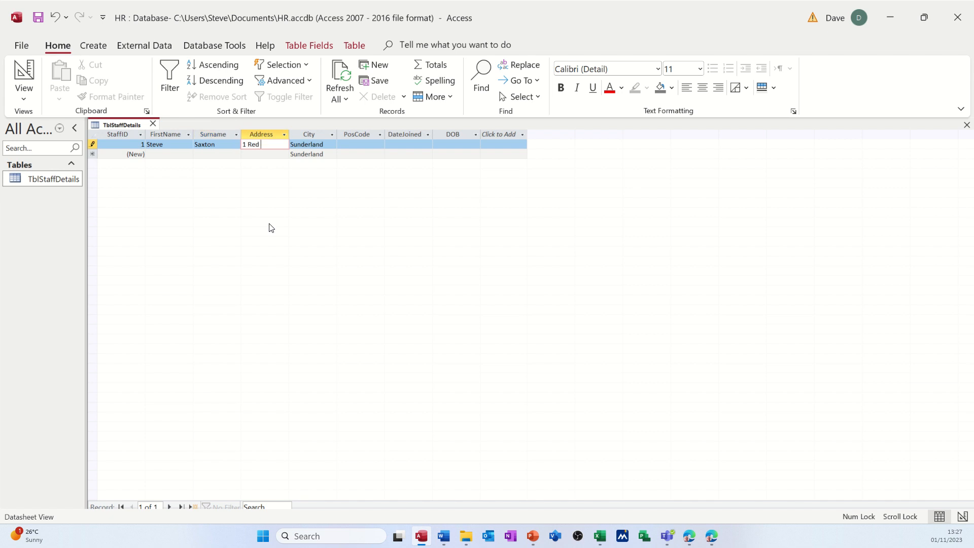
pyautogui.write(' Road')
# Replace the default city in the first record with Leeds and enter the staff member's postcode.
pyautogui.click(327, 147)
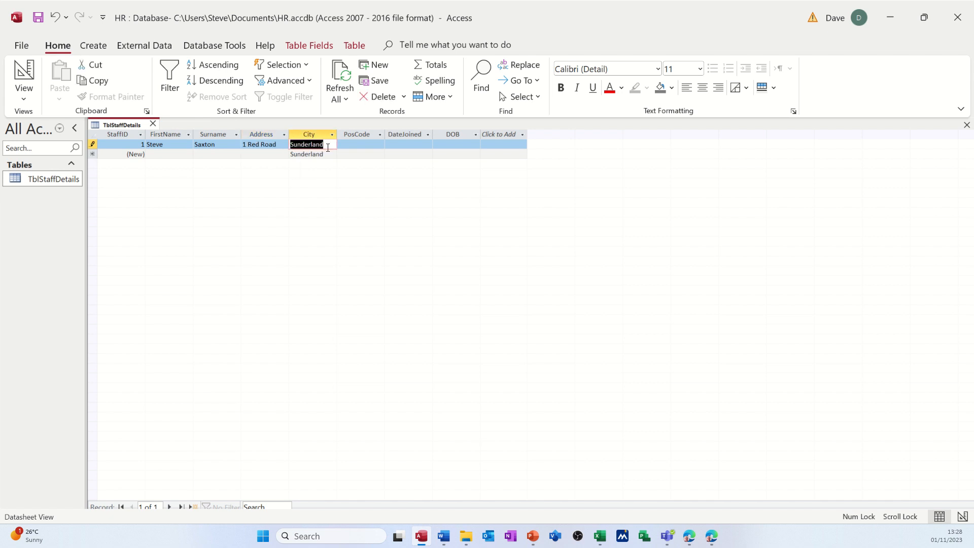
pyautogui.write('Leeds')
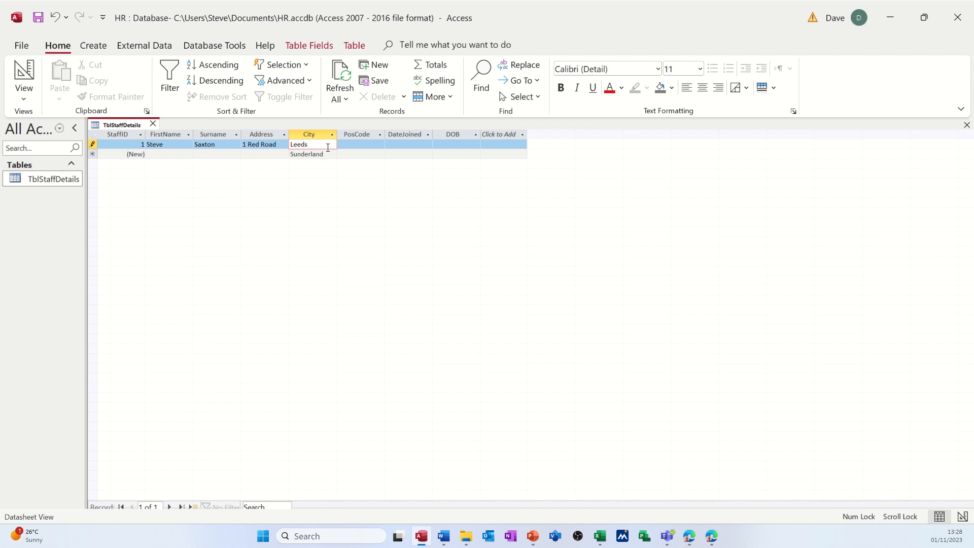
pyautogui.press('Tab')
pyautogui.write('LS1 1')
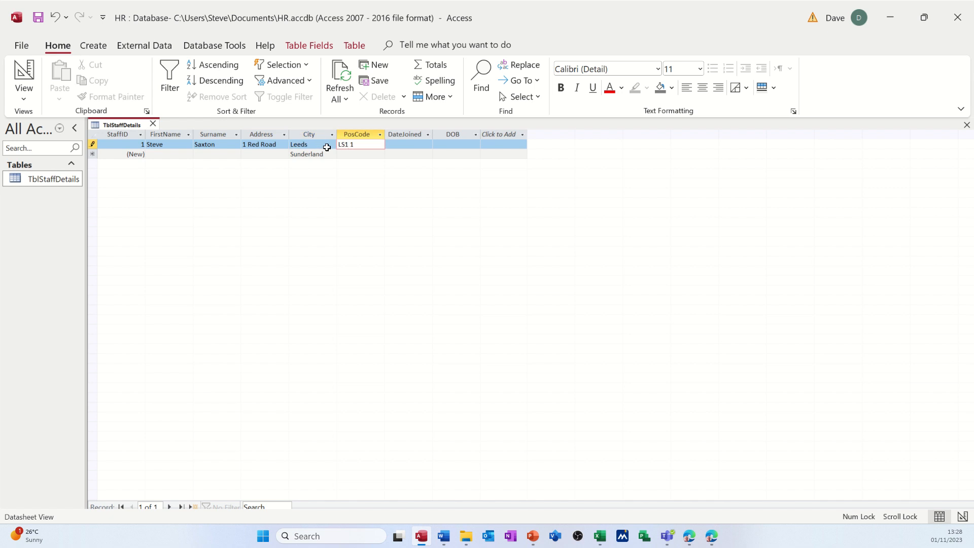
pyautogui.write('RD')
pyautogui.press('Tab')
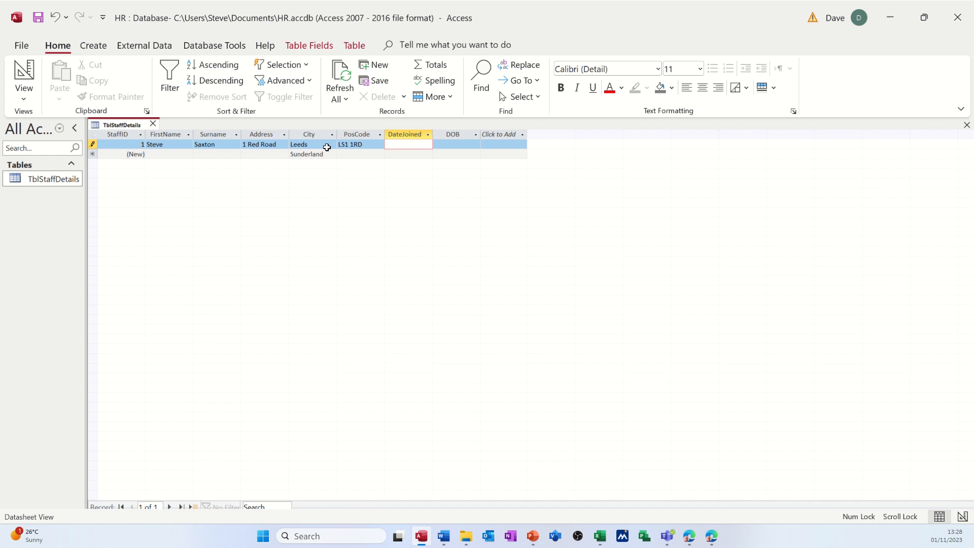
# Enter today's date, 01/11/2023, as DateJoined, fill in the staff member's date of birth and complete the record.
pyautogui.hotkey('ctrl', ';')
pyautogui.press('Tab')
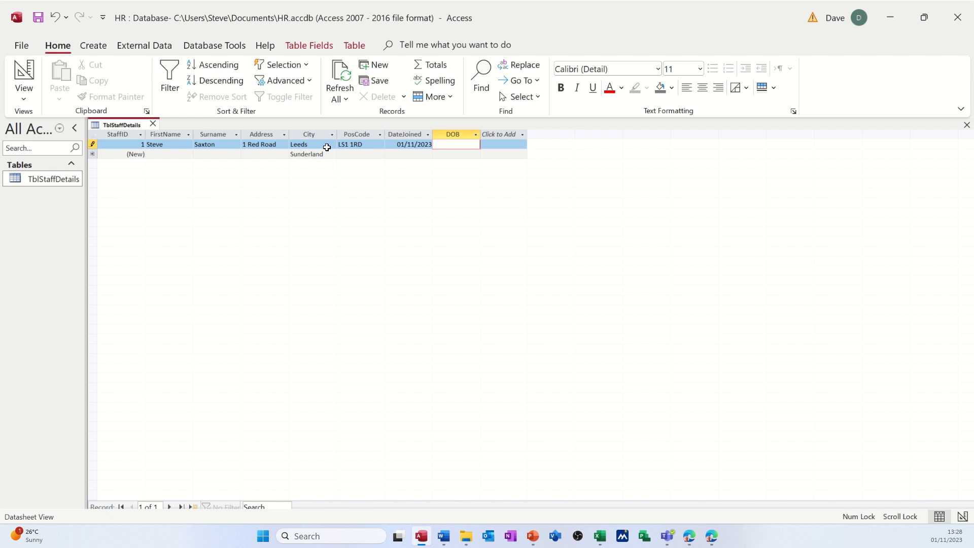
pyautogui.write('21/08/')
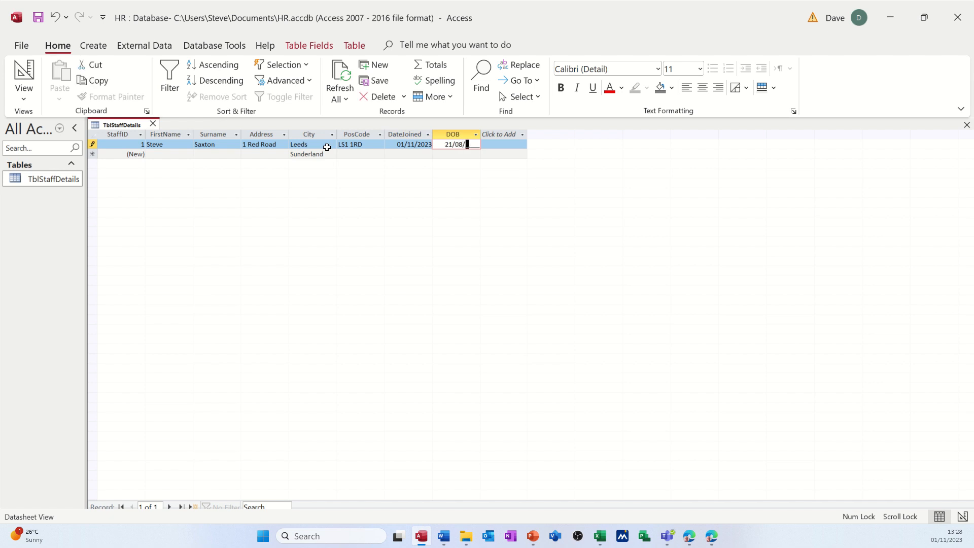
pyautogui.write('1957')
pyautogui.press('Tab')
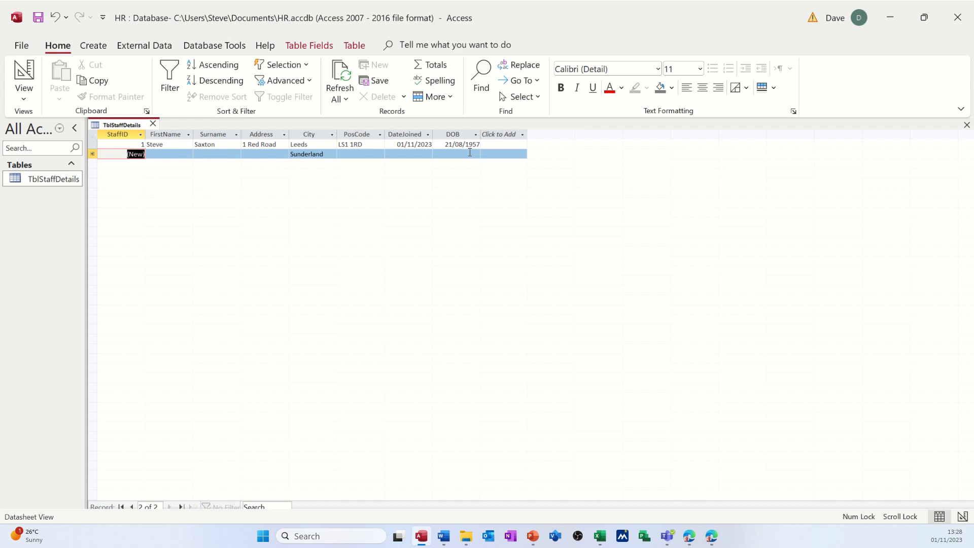
pyautogui.write('2')
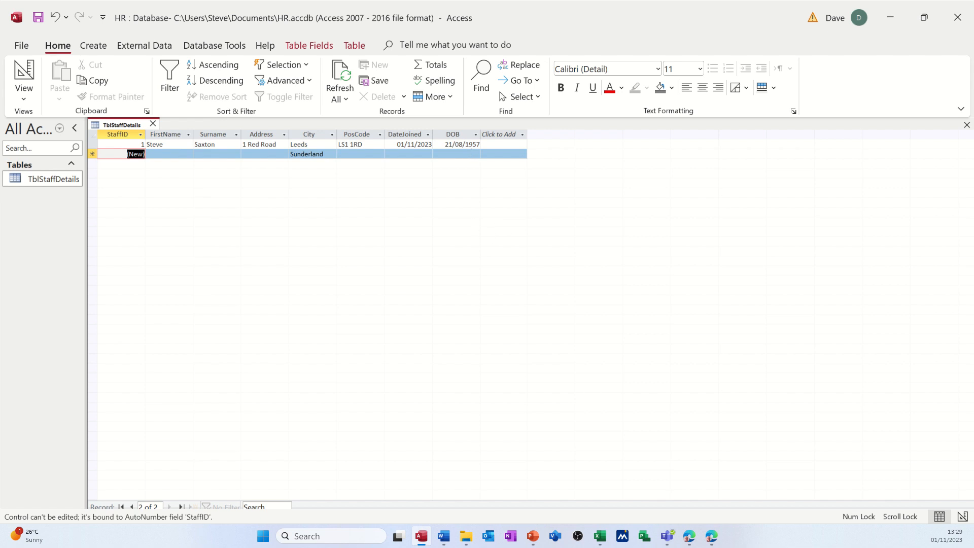
pyautogui.hotkey('alt', 'Tab')
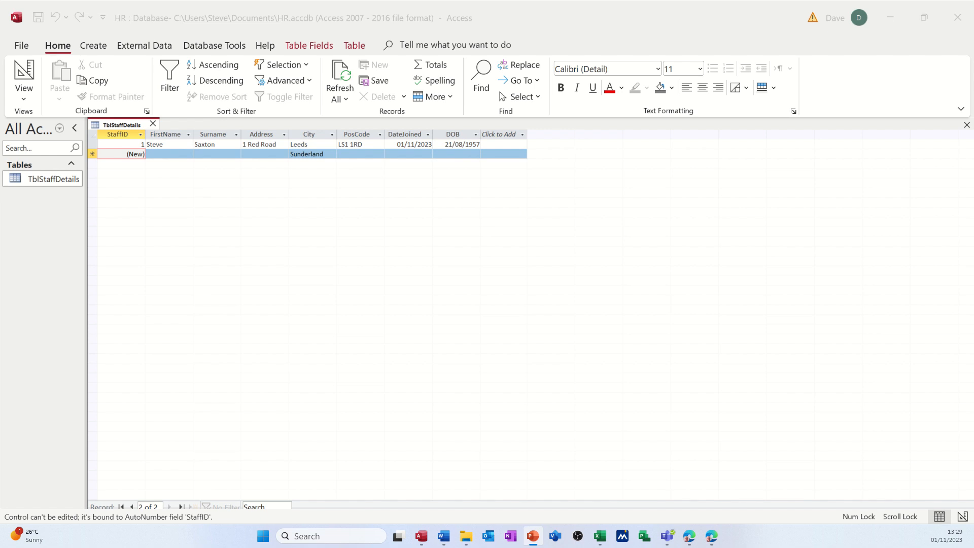